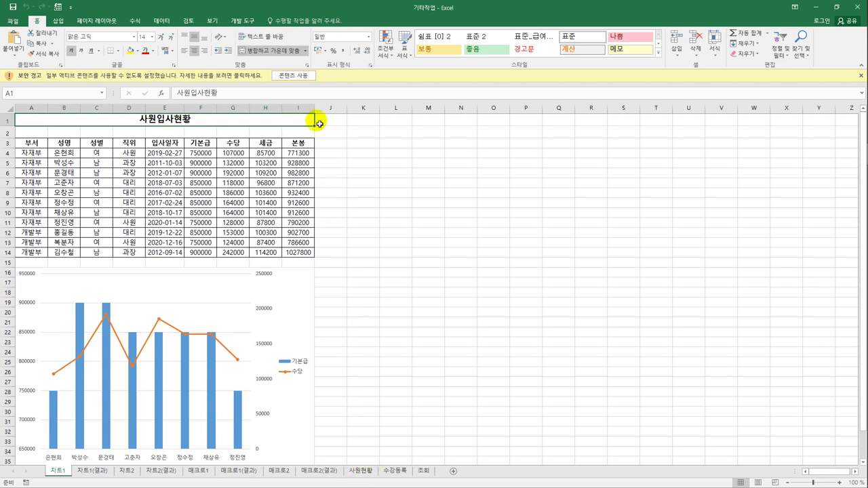
Enable the workbook's blocked content and add a chart title above the combo chart on sheet 차트1.
click(297, 77)
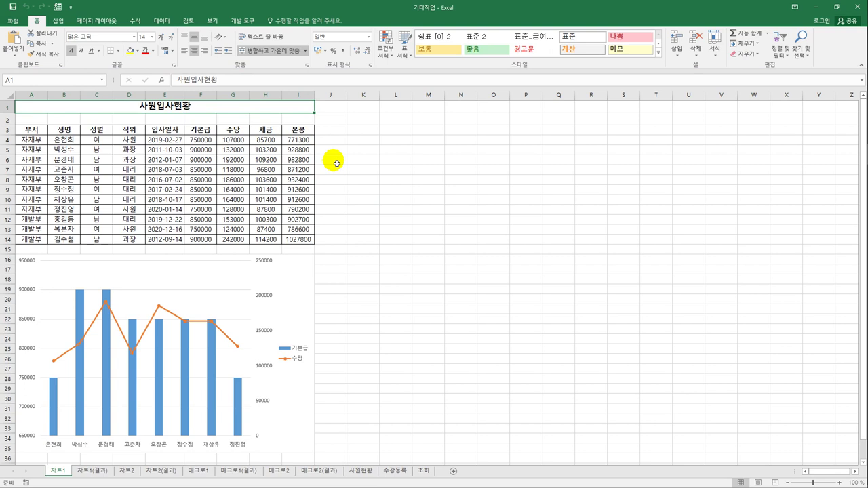
click(306, 293)
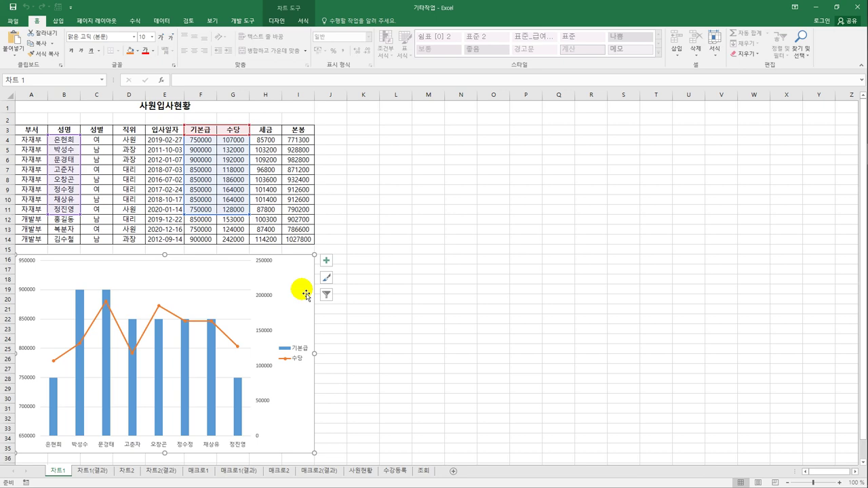
scroll(305, 293, down, 4)
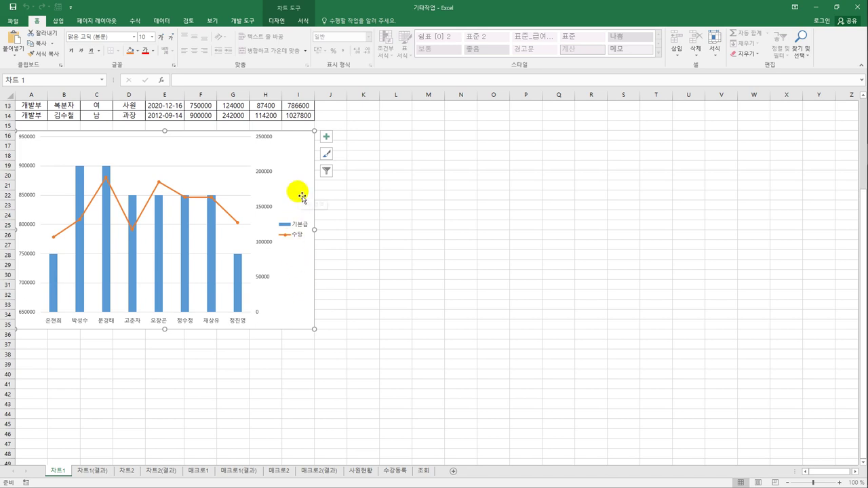
click(326, 137)
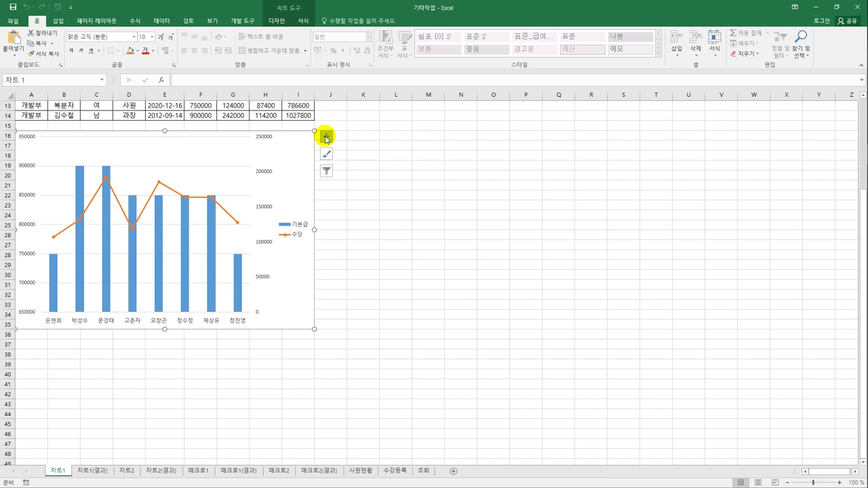
click(327, 138)
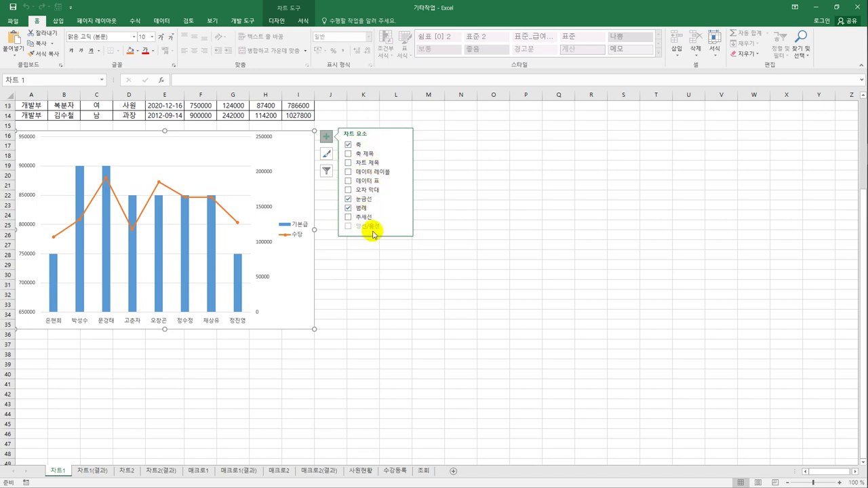
click(373, 165)
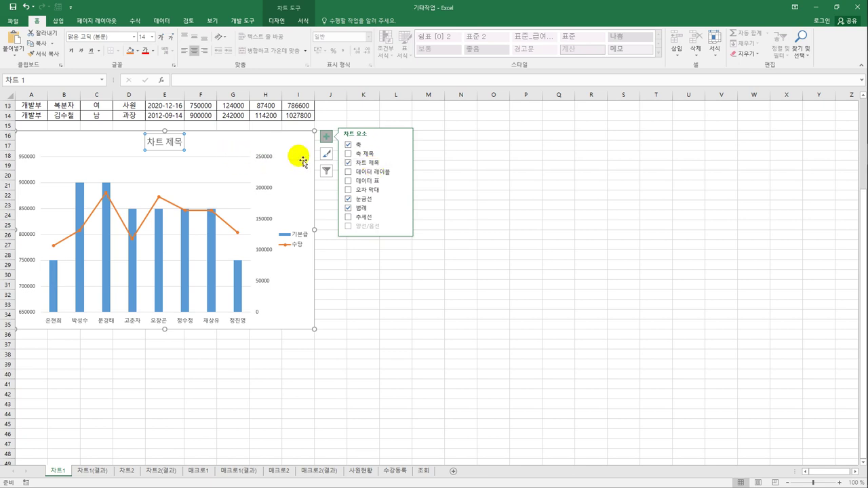
click(405, 164)
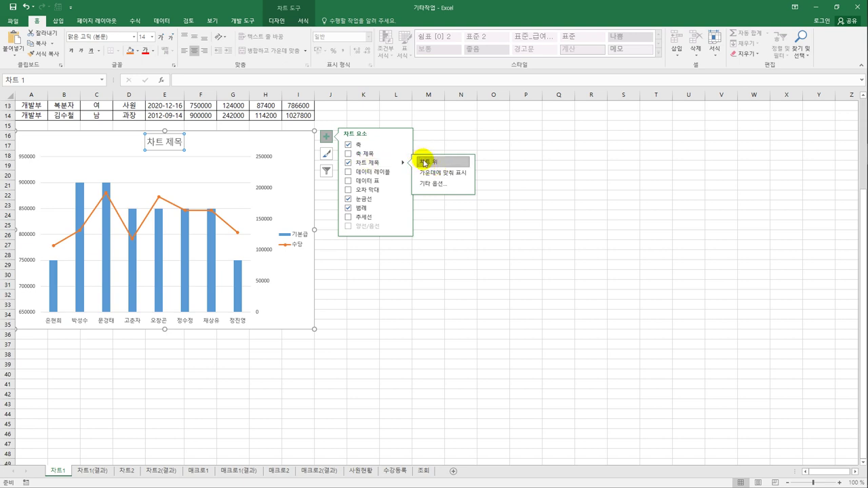
Replace the chart title's placeholder text with "자재부 기본급/수당현황".
click(147, 141)
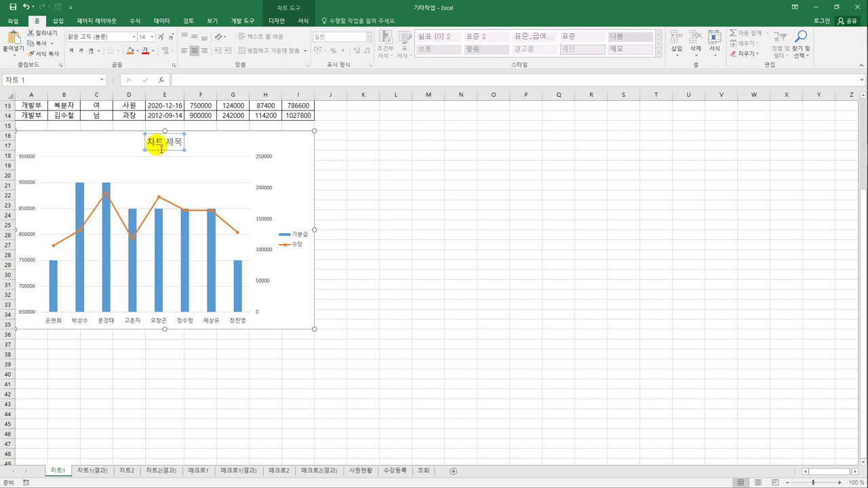
drag(147, 144, 184, 146)
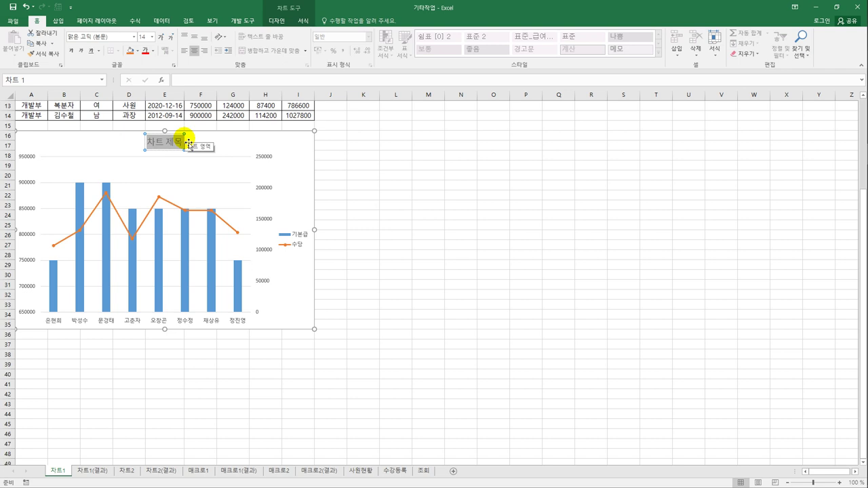
text(자재부)
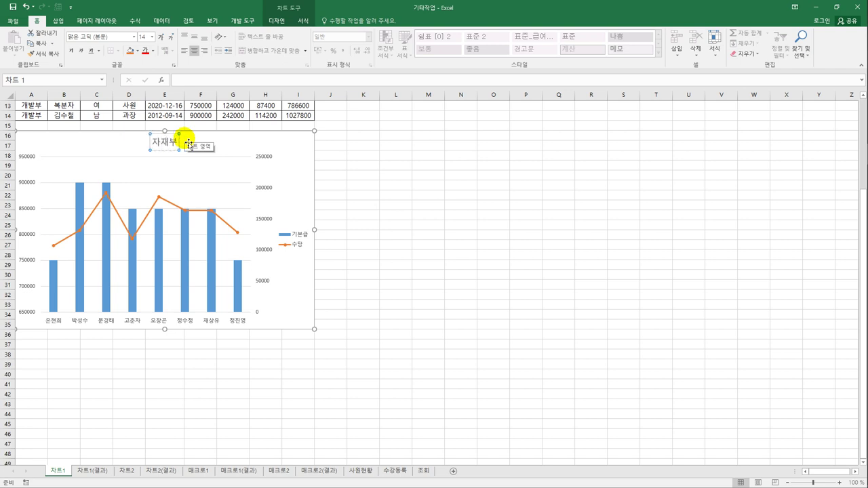
text( 기본급)
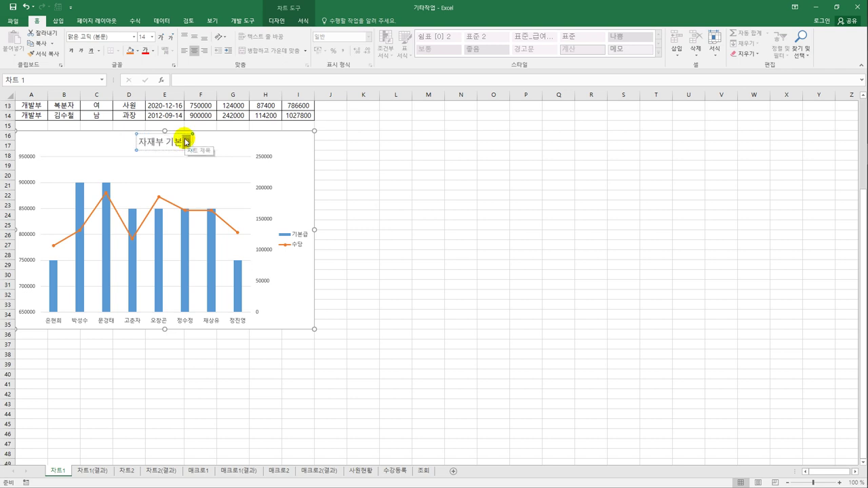
text(/수당현황)
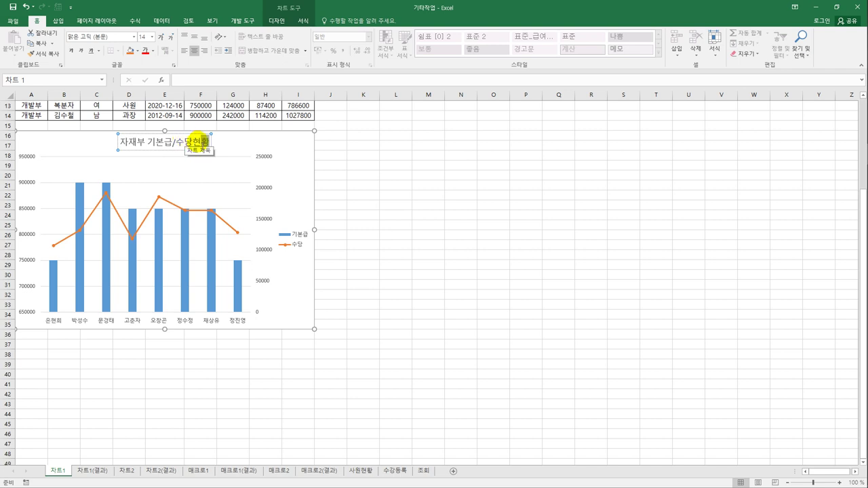
click(214, 145)
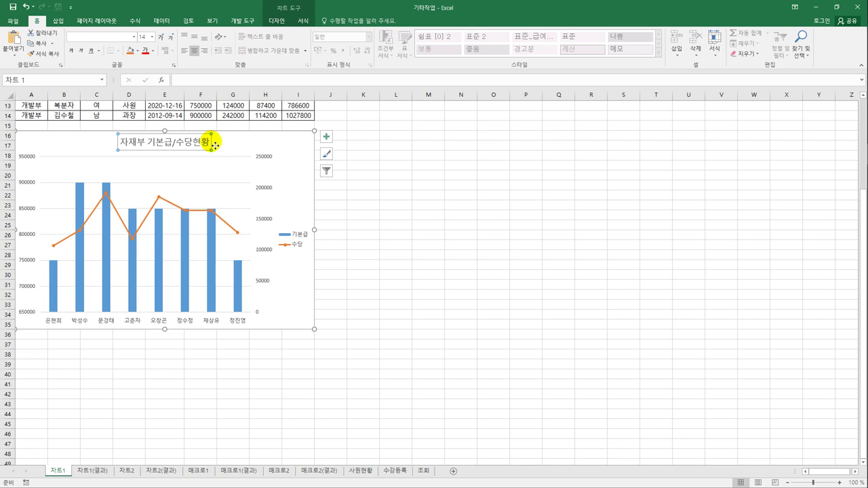
Format the chart title in the 궁서체 font, bold, at size 14.
click(134, 37)
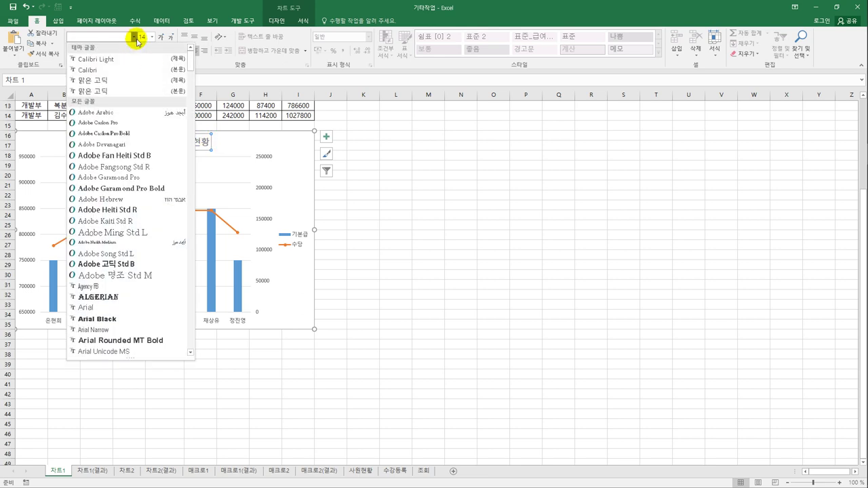
drag(191, 52, 190, 334)
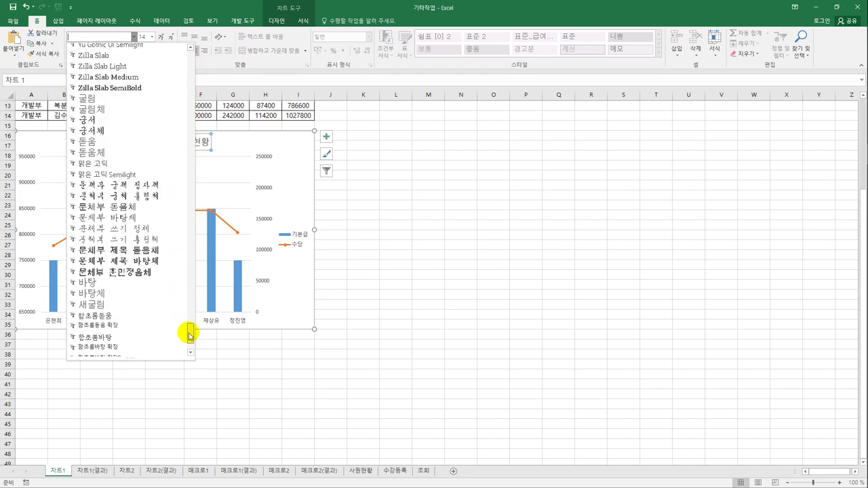
click(115, 131)
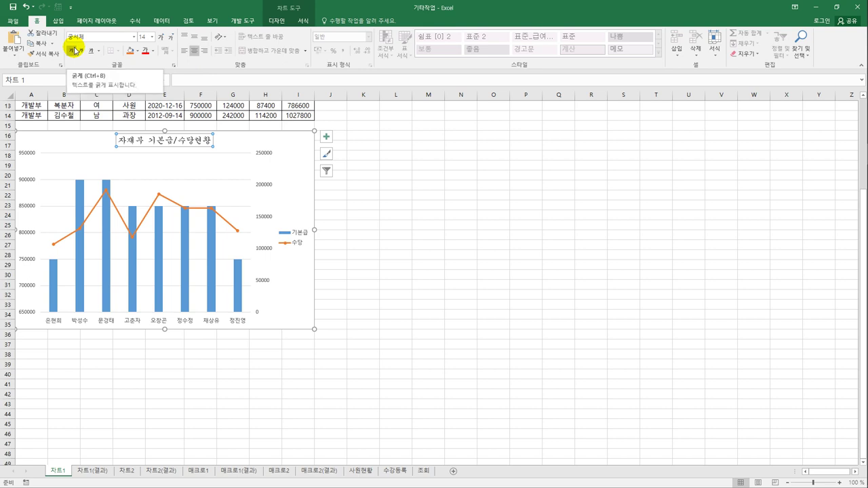
click(74, 51)
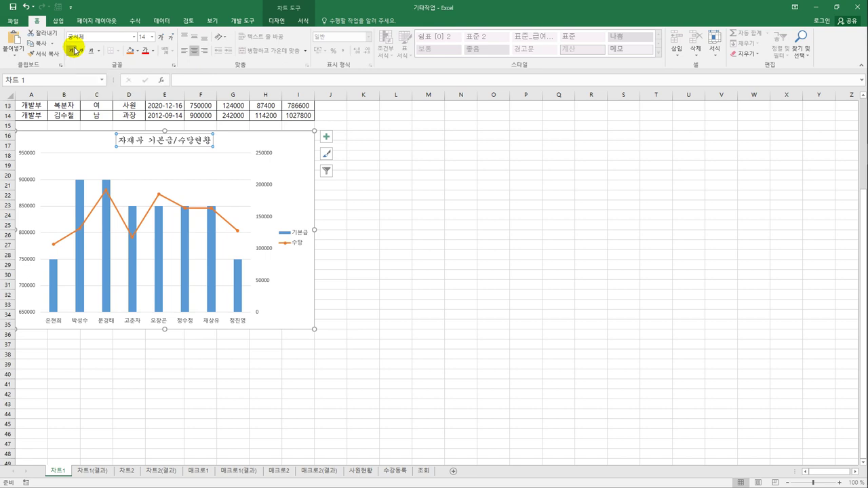
click(152, 37)
click(144, 40)
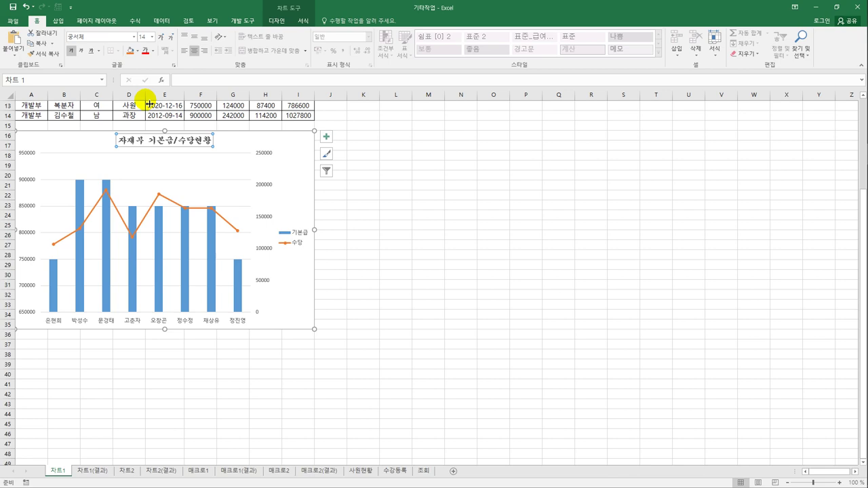
Give the chart title the outer shadow preset that is offset diagonally to the lower right.
right_click(176, 148)
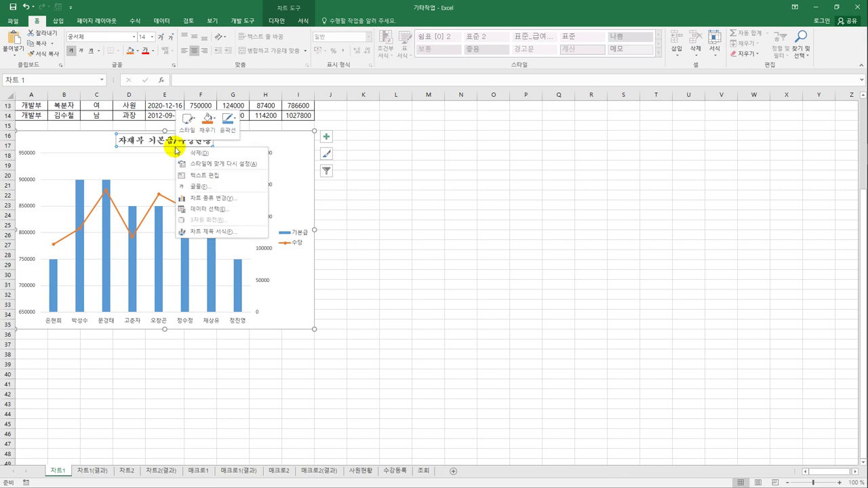
click(213, 232)
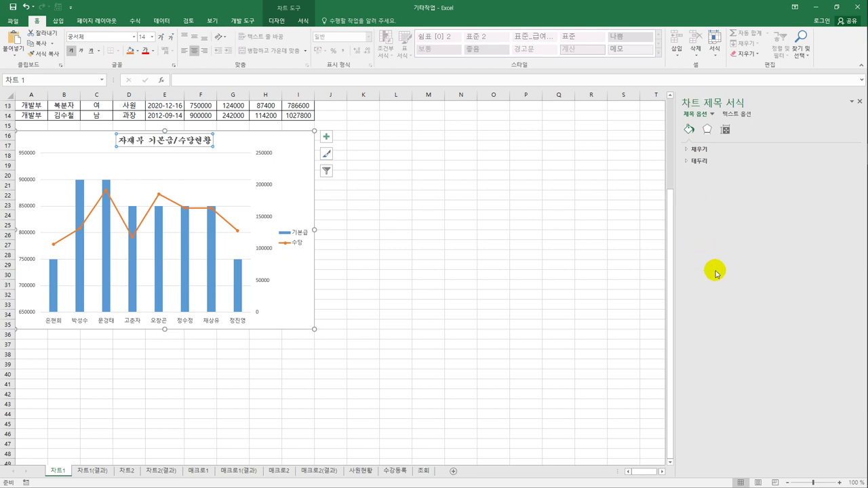
click(708, 130)
click(699, 148)
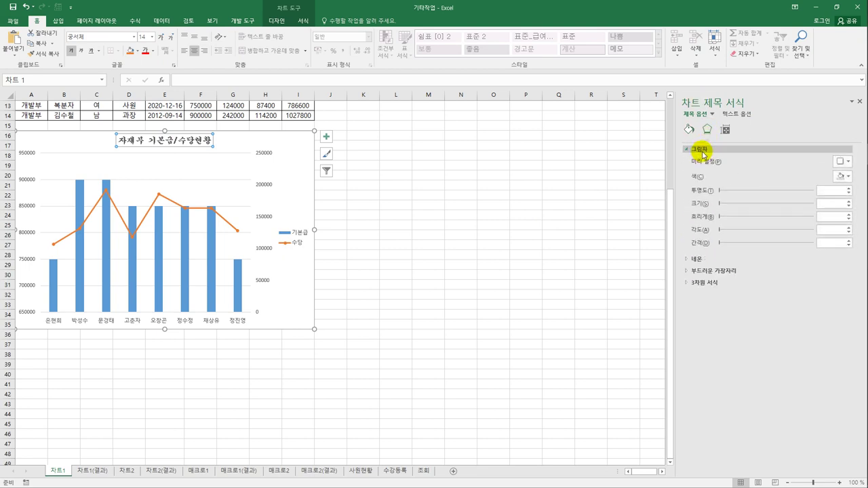
click(844, 163)
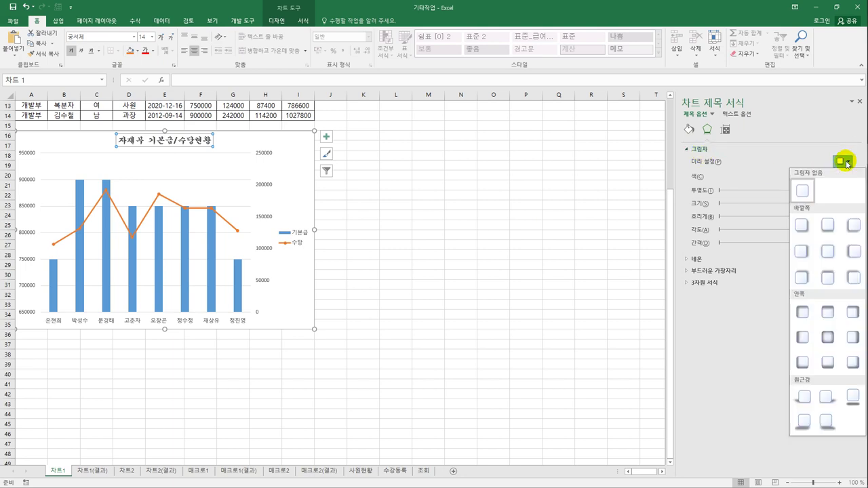
click(802, 225)
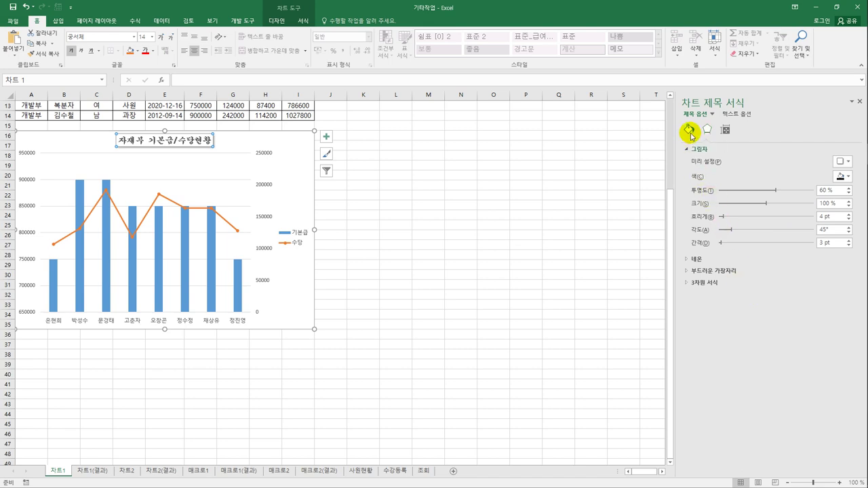
Add a solid black border around the chart title.
click(690, 130)
click(692, 163)
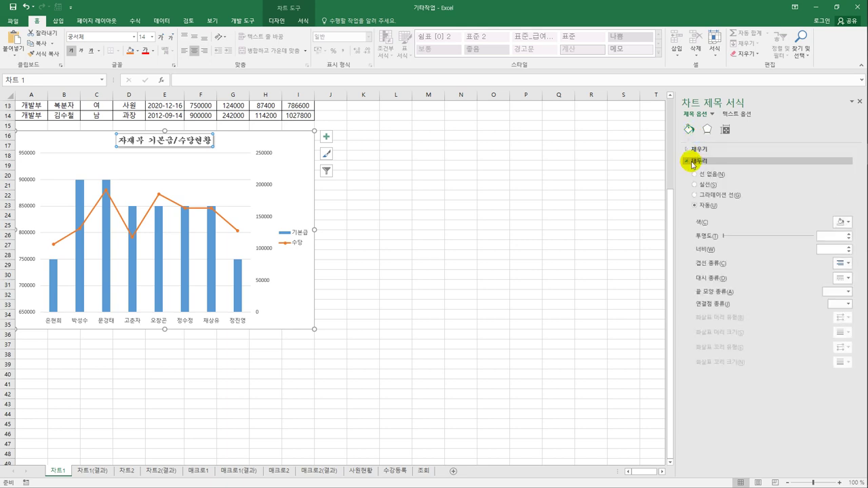
click(703, 185)
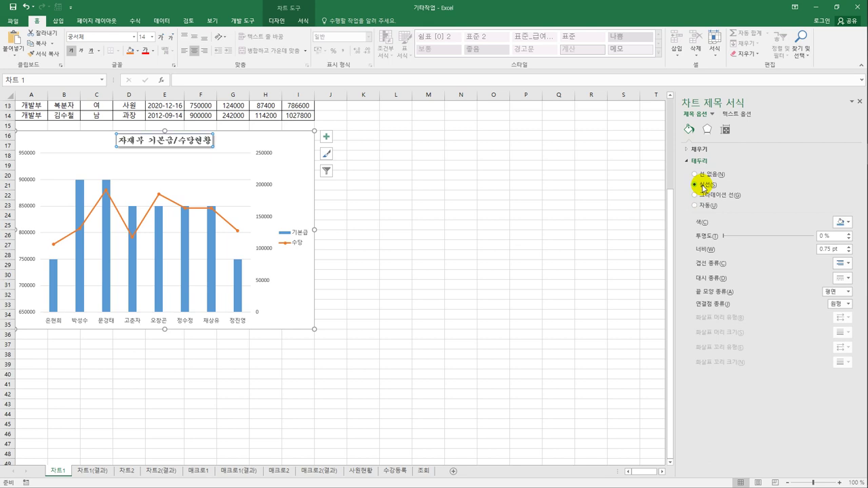
click(847, 223)
click(800, 242)
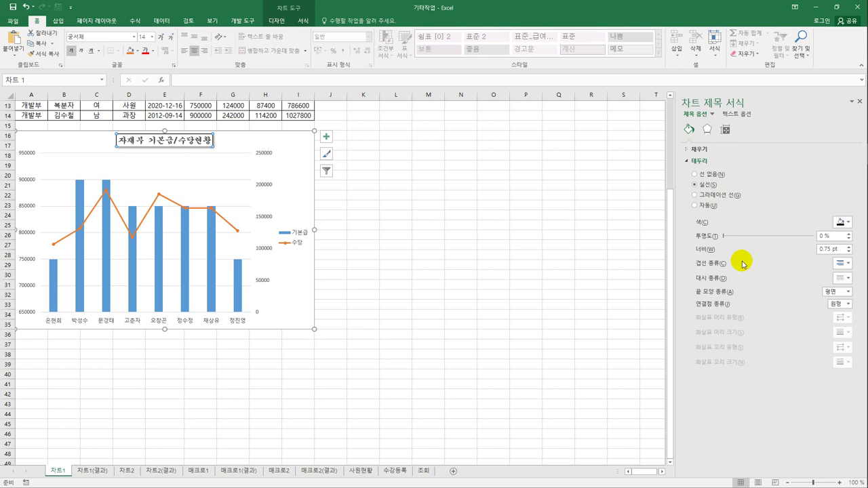
Set the chart legend's font to 궁서체 at size 12.
click(290, 249)
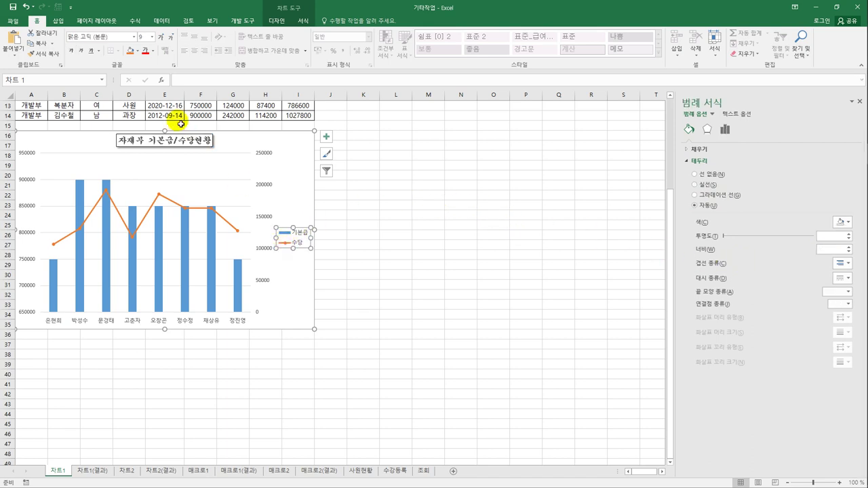
click(134, 38)
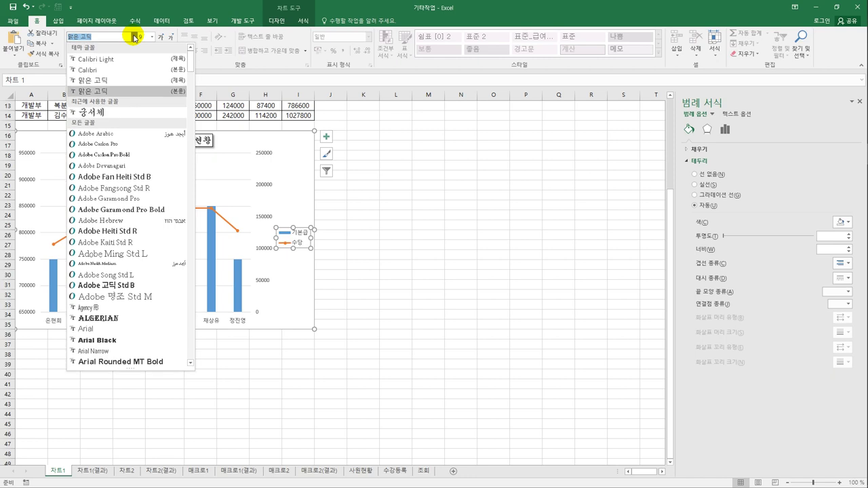
click(127, 114)
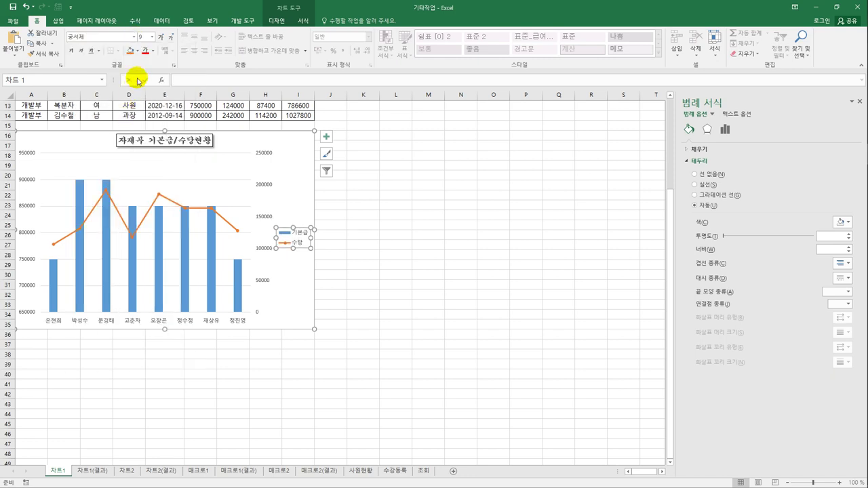
click(152, 36)
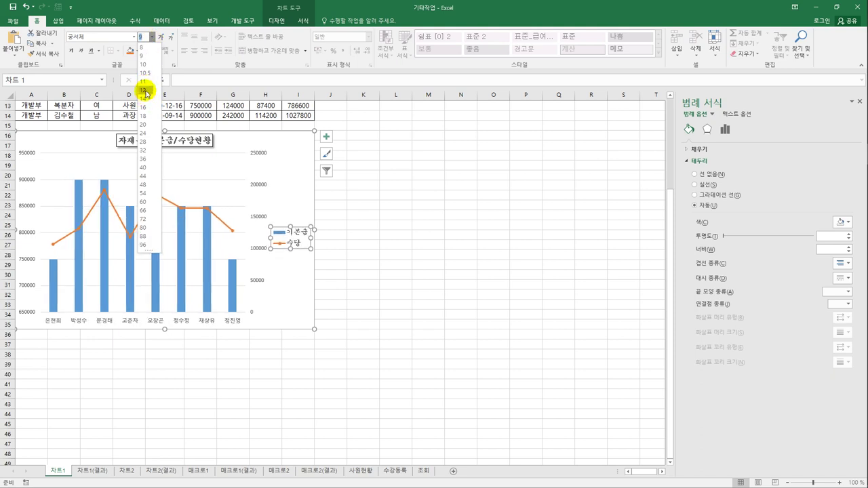
click(145, 89)
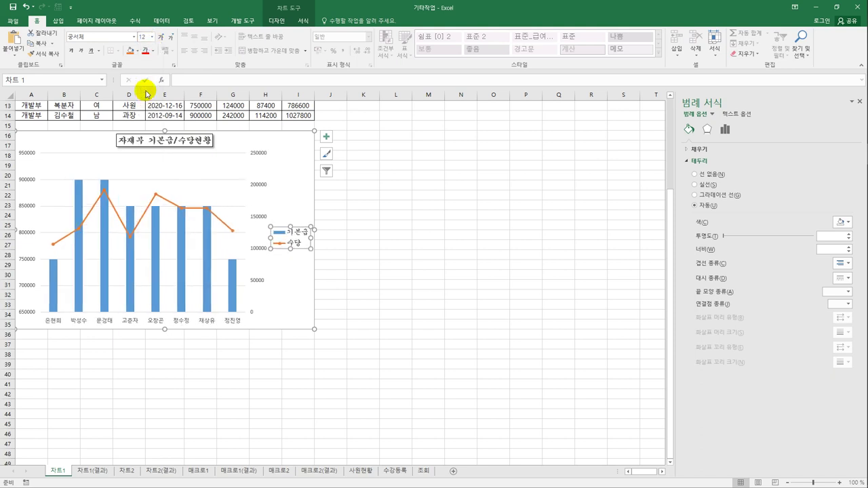
Place the legend below the chart (아래쪽) and show its legend position options.
click(329, 141)
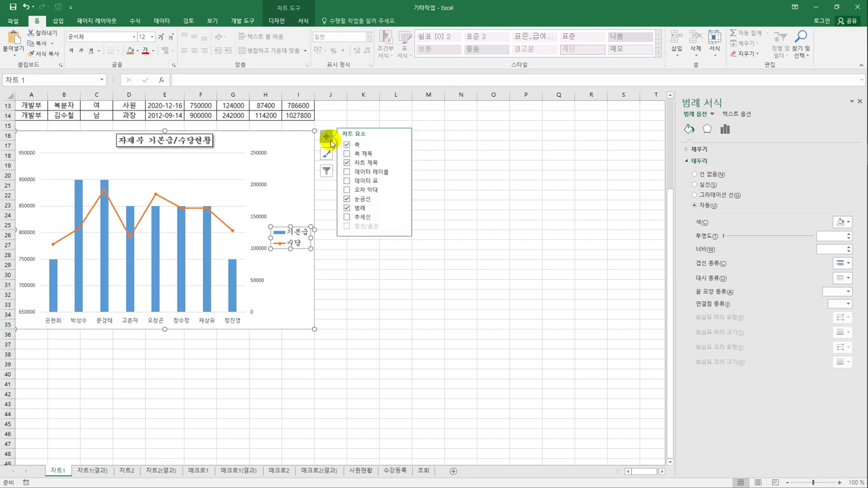
click(402, 209)
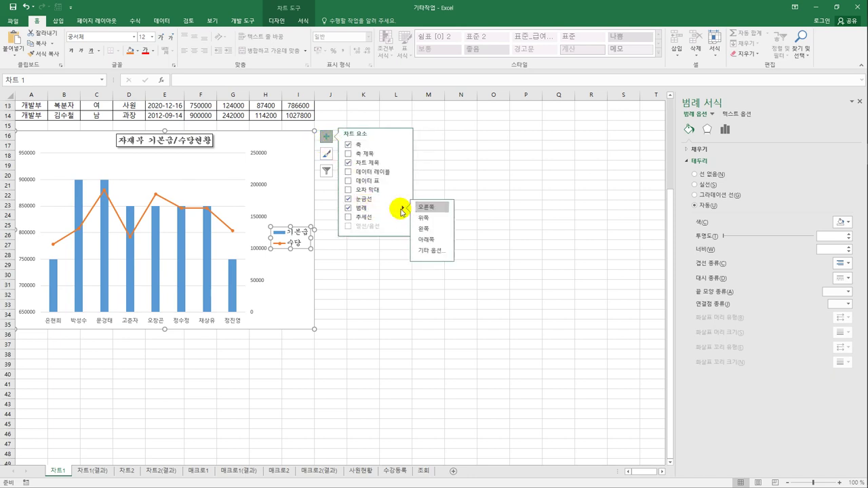
click(434, 241)
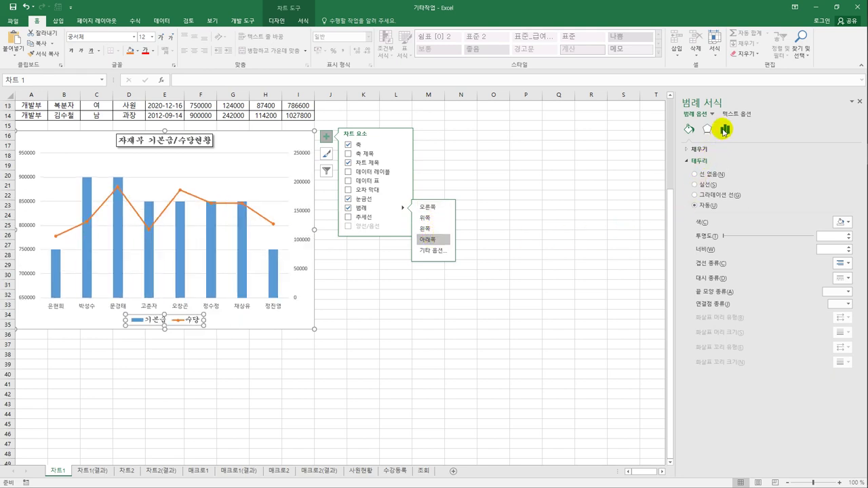
click(725, 131)
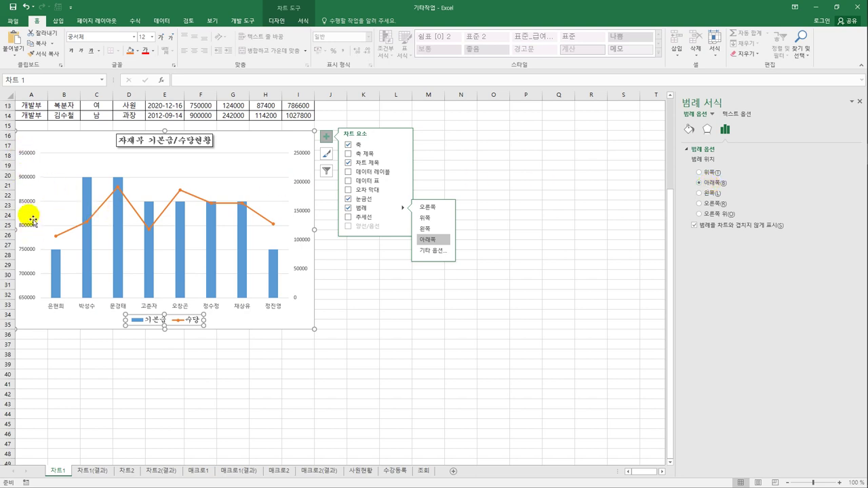
Set the primary vertical axis minimum to 600000 and its major unit to 100000.
click(27, 152)
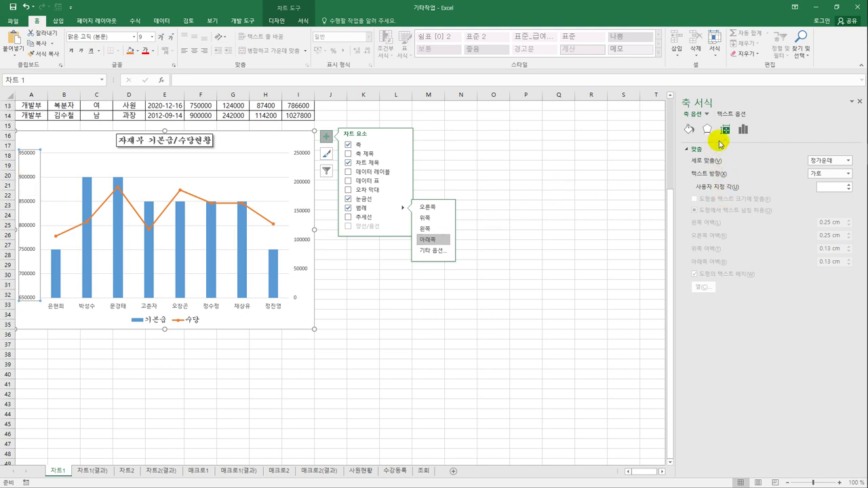
click(743, 131)
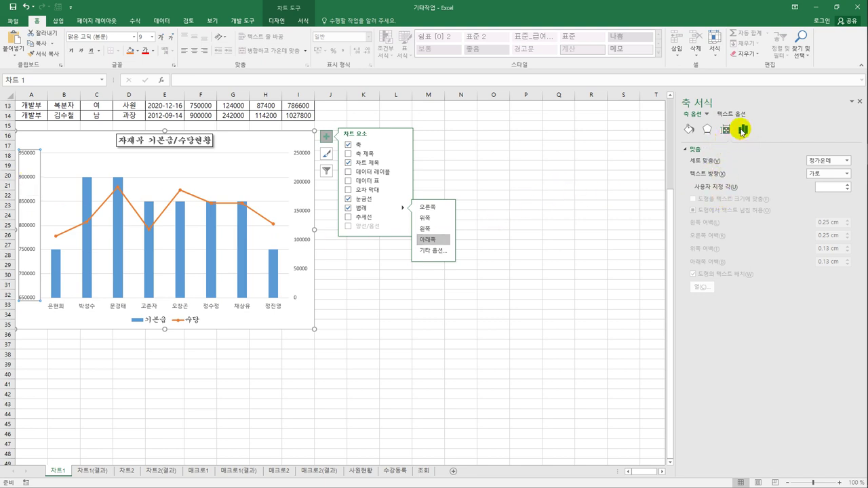
double_click(786, 175)
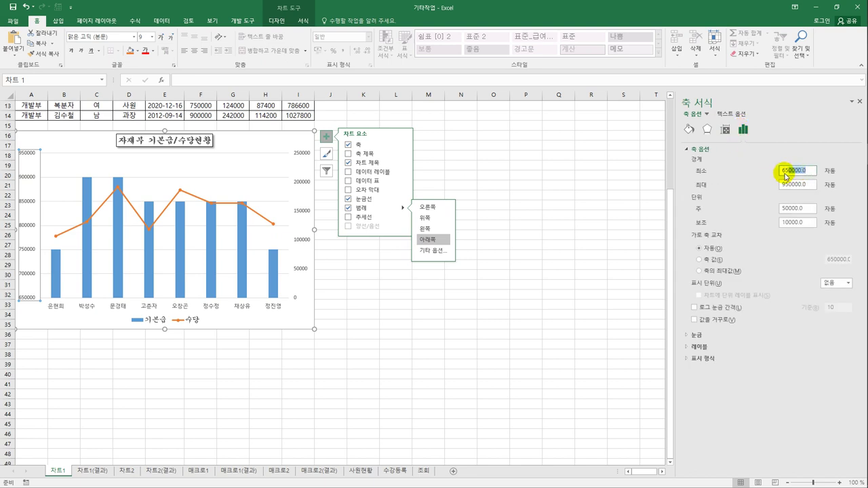
drag(786, 177, 779, 175)
text(60)
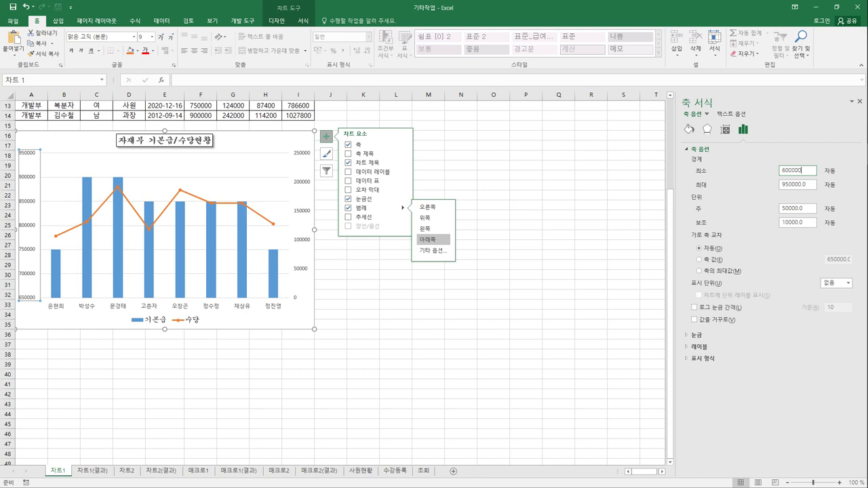
double_click(793, 208)
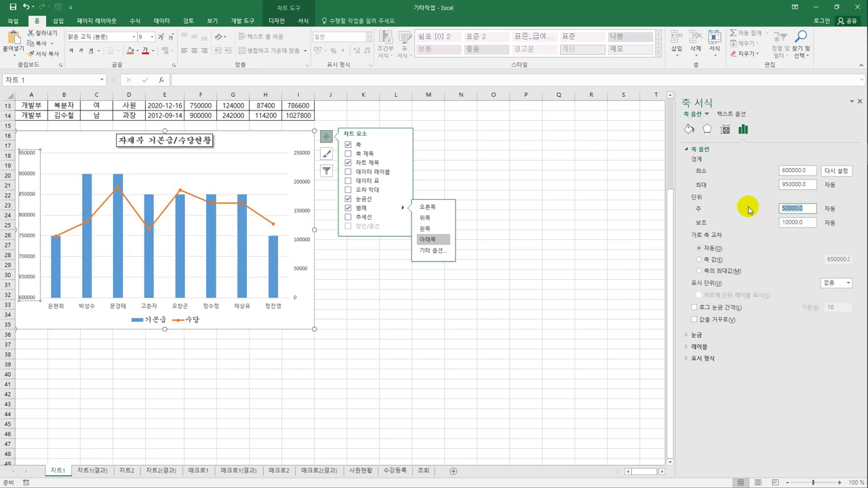
text(1000)
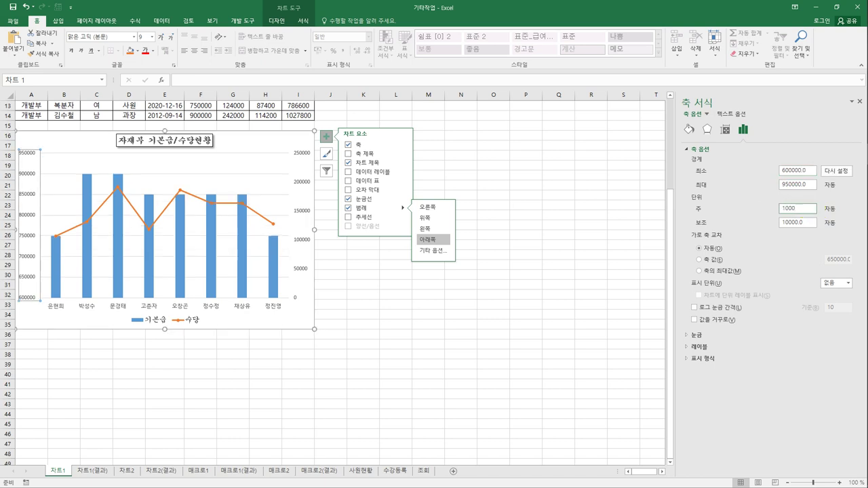
text(00)
Fix the primary vertical axis maximum at 1000000.
double_click(798, 184)
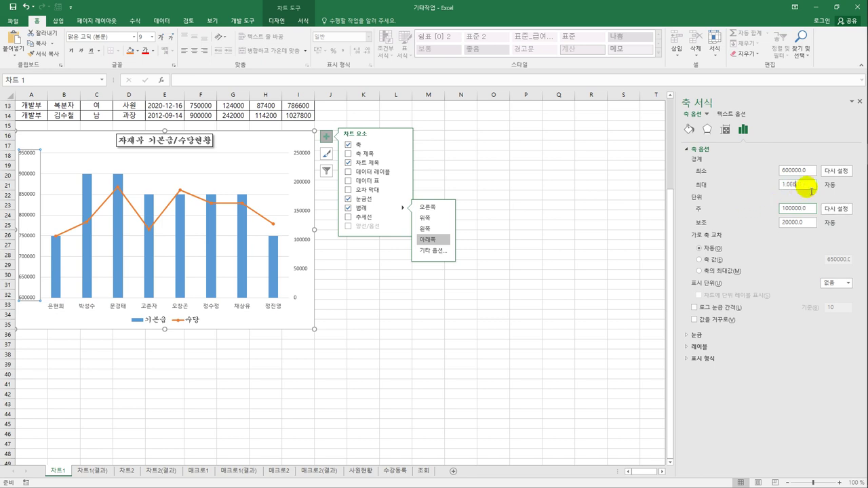
drag(788, 191, 779, 191)
text(1)
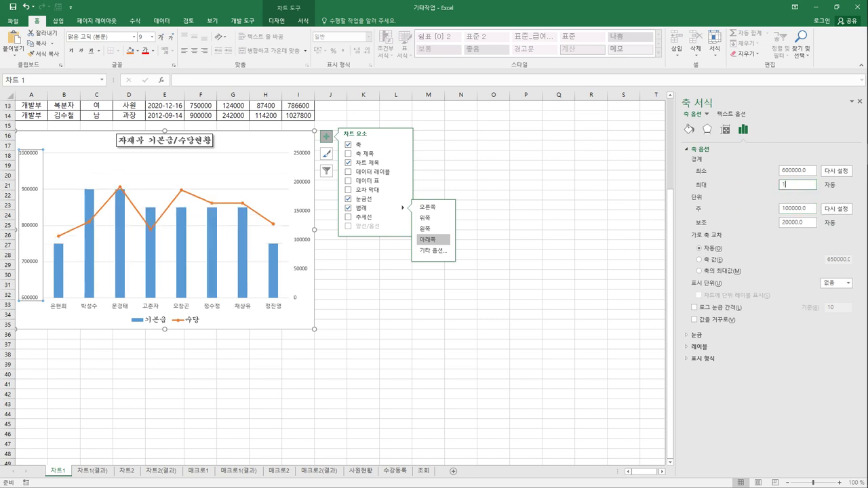
text(000000)
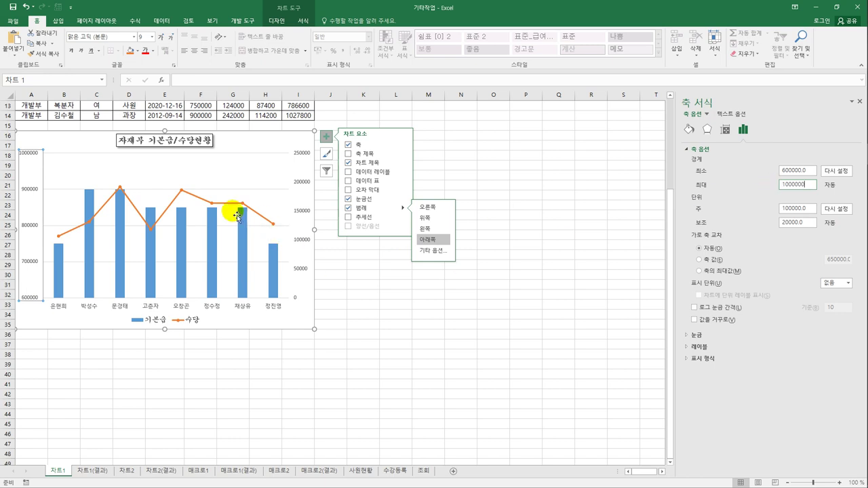
click(378, 357)
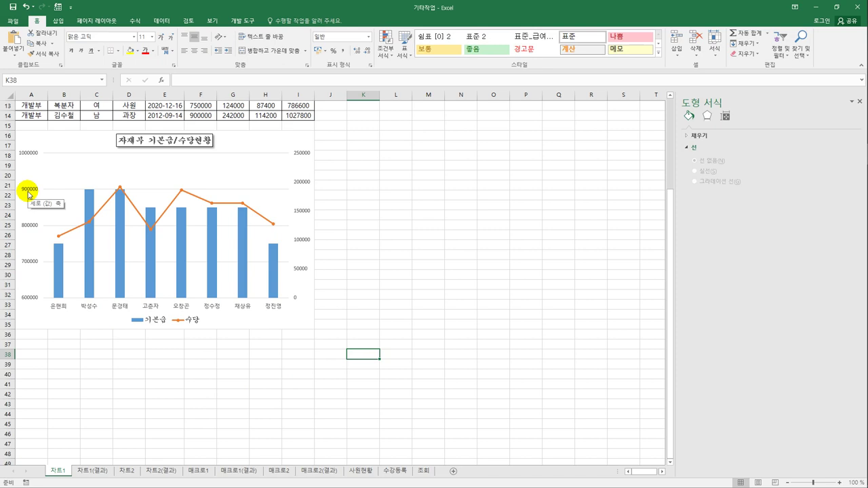
Add a data label to only the highest point, the third one, of the 수당 line series.
click(121, 191)
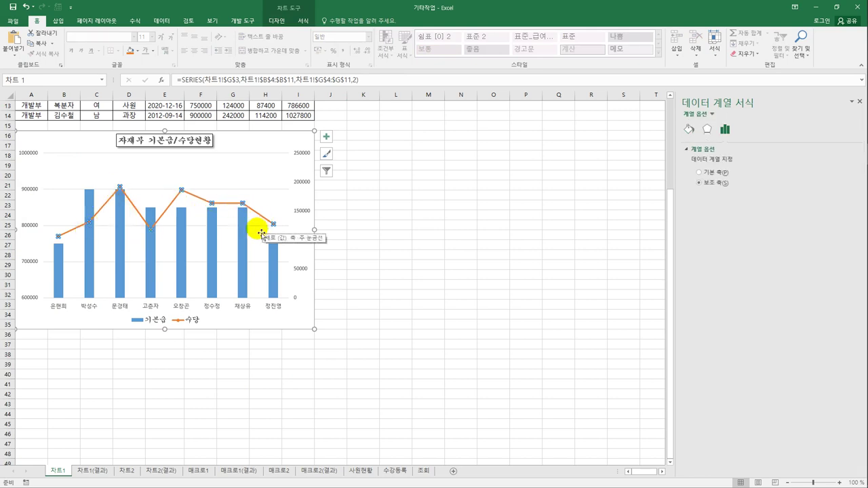
click(121, 188)
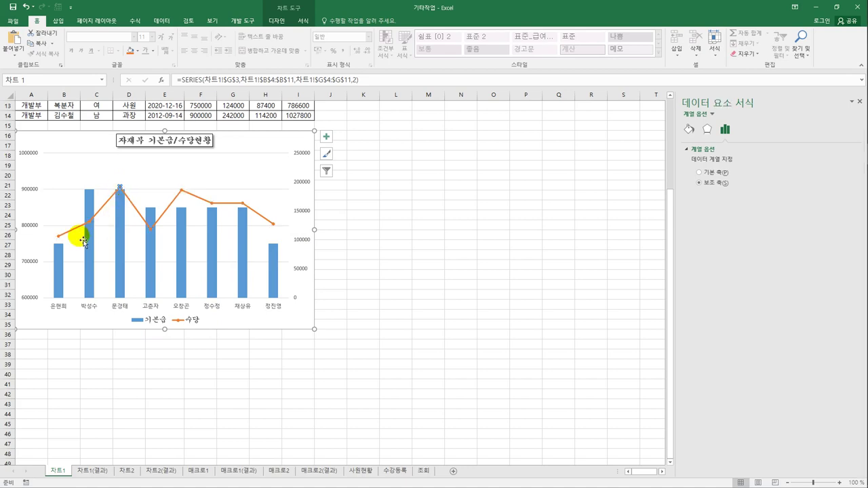
right_click(120, 193)
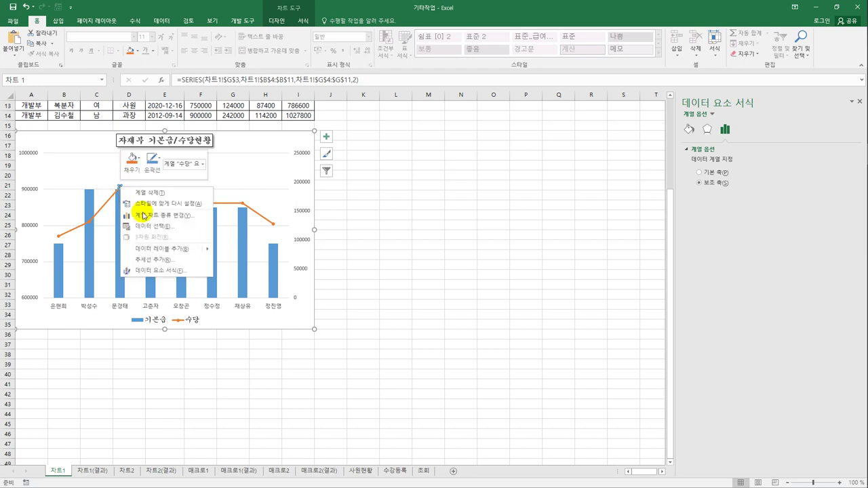
click(163, 254)
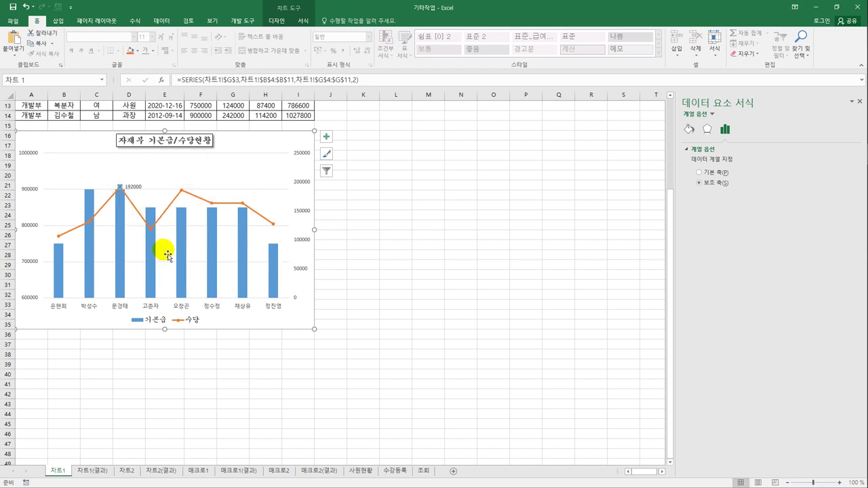
Check the position and formatting options offered for the labelled 수당 point without changing them.
click(329, 138)
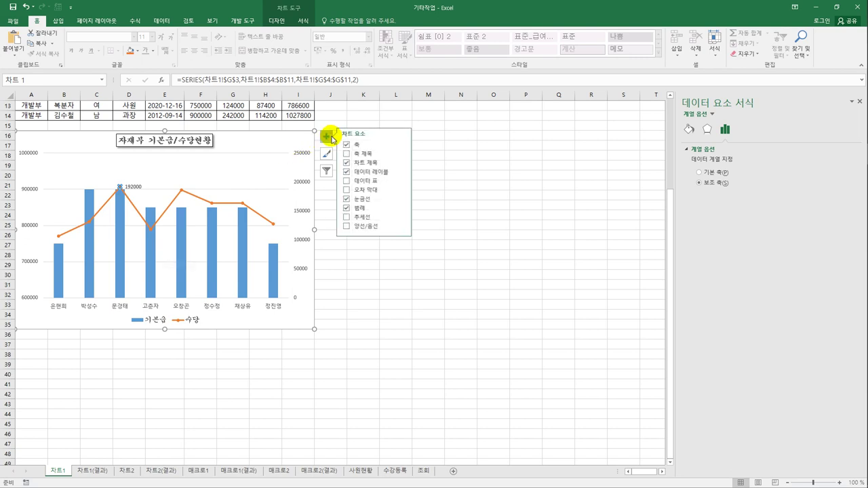
click(405, 175)
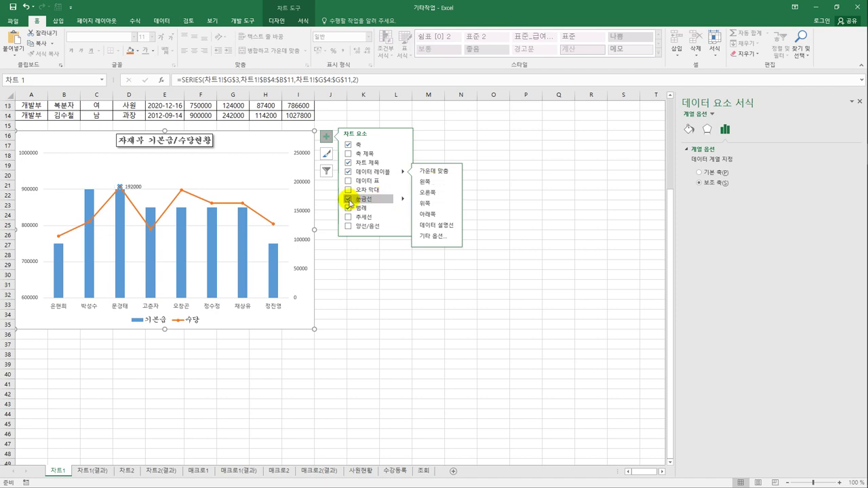
right_click(123, 193)
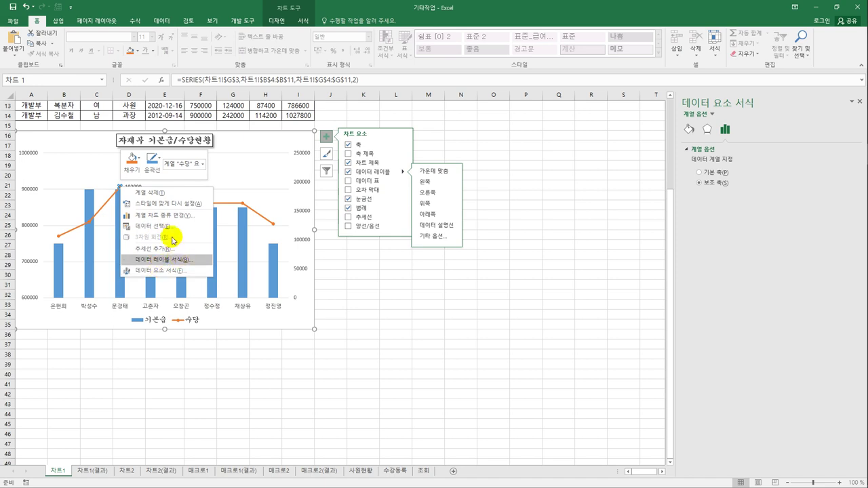
click(367, 331)
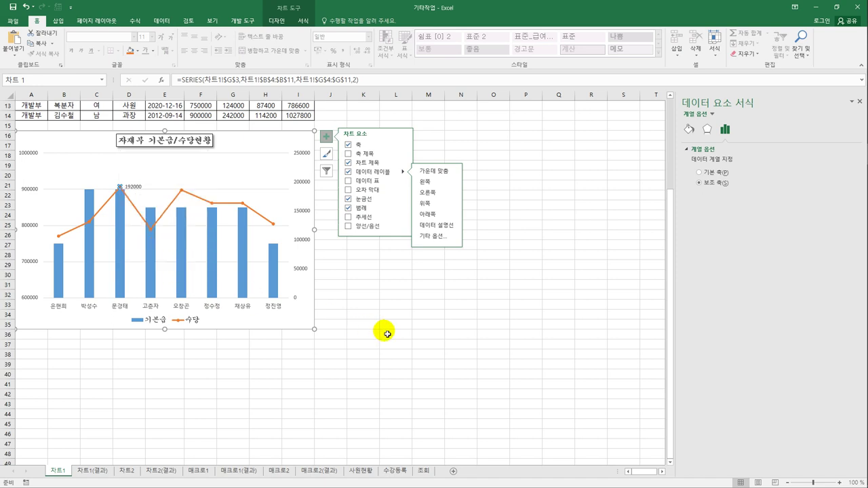
Set the 수당 data label's font to 굴림체 at size 12.
click(133, 188)
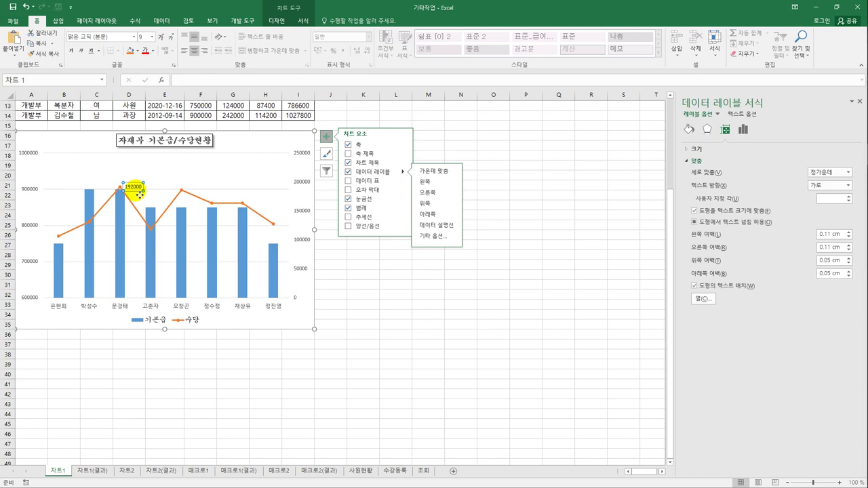
click(134, 37)
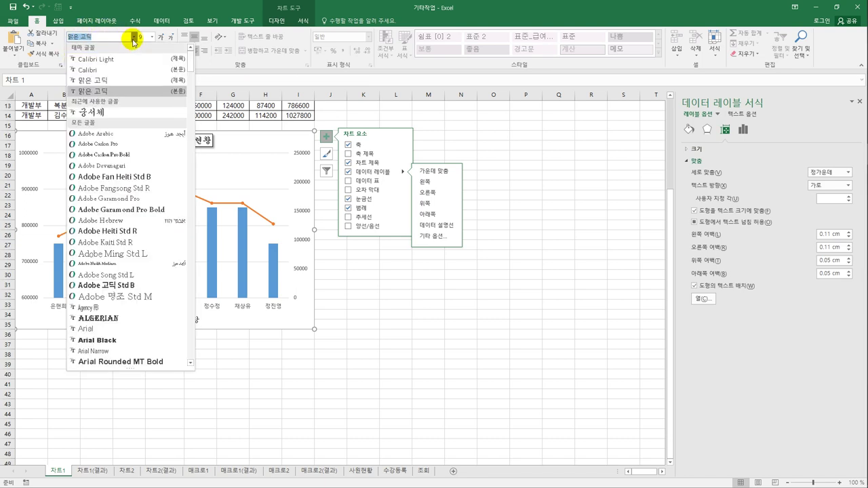
drag(191, 58, 191, 336)
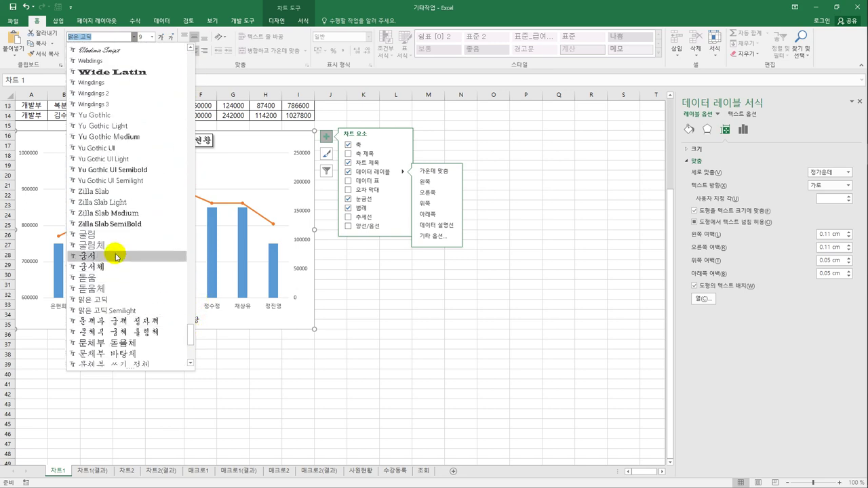
click(116, 246)
click(152, 37)
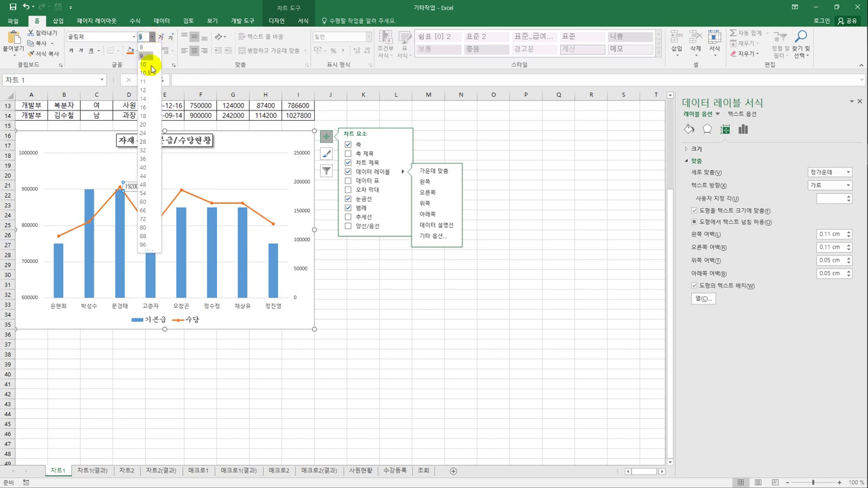
click(143, 89)
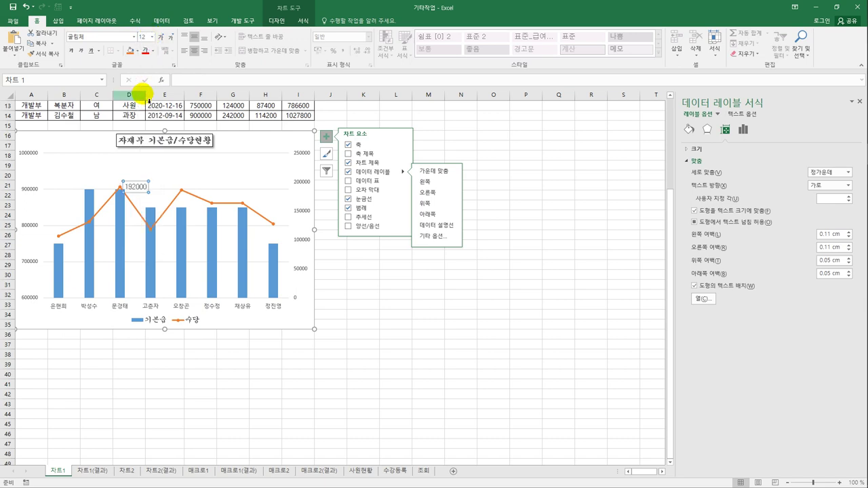
click(358, 340)
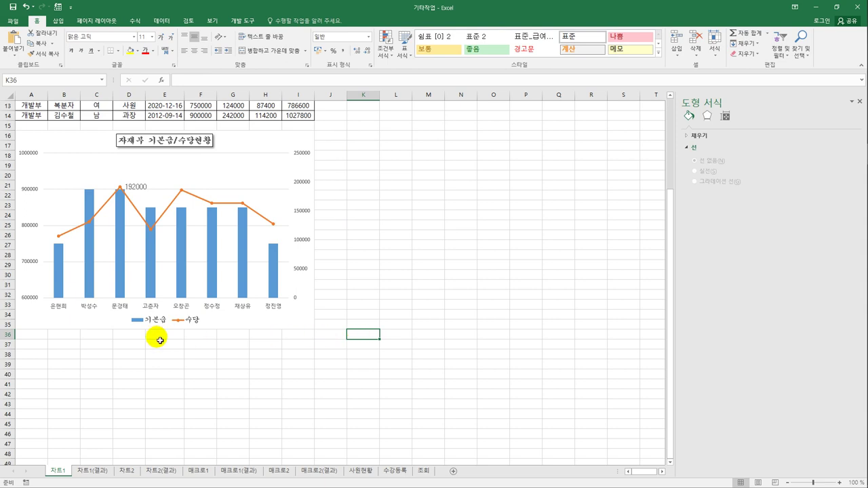
Compare the finished chart on sheet 차트1 with the reference chart on sheet 차트1(결과).
click(88, 475)
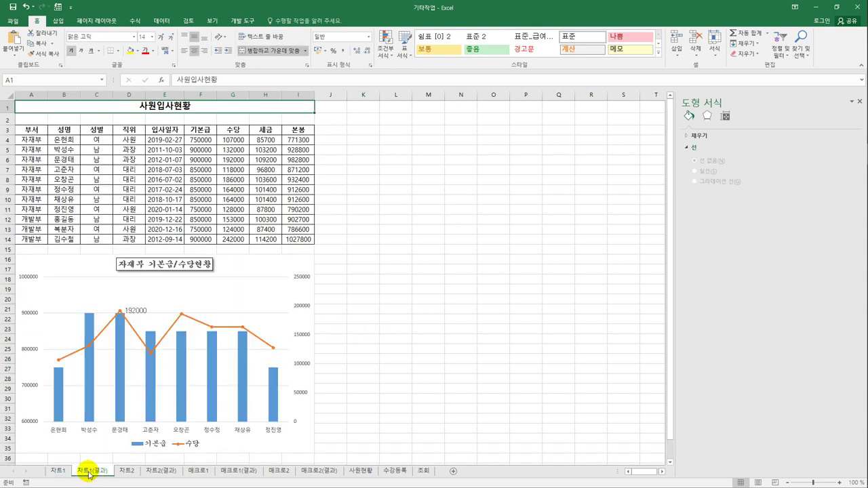
scroll(98, 438, down, 4)
scroll(101, 439, down, 1)
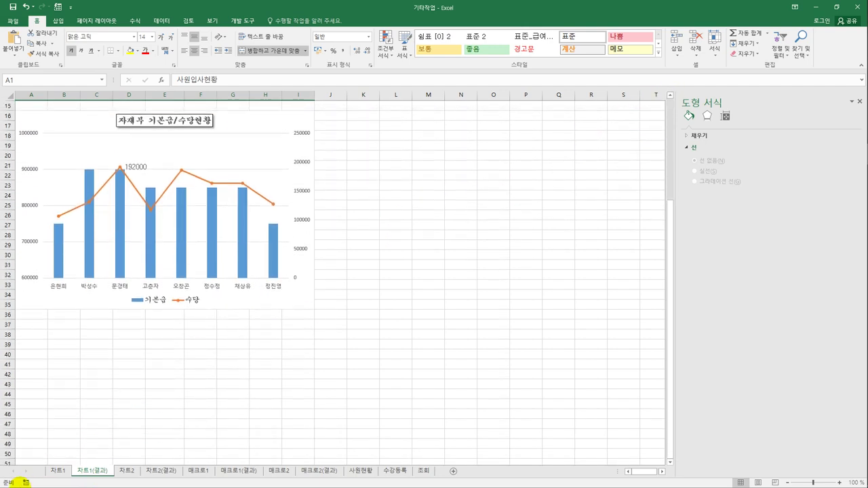
click(56, 470)
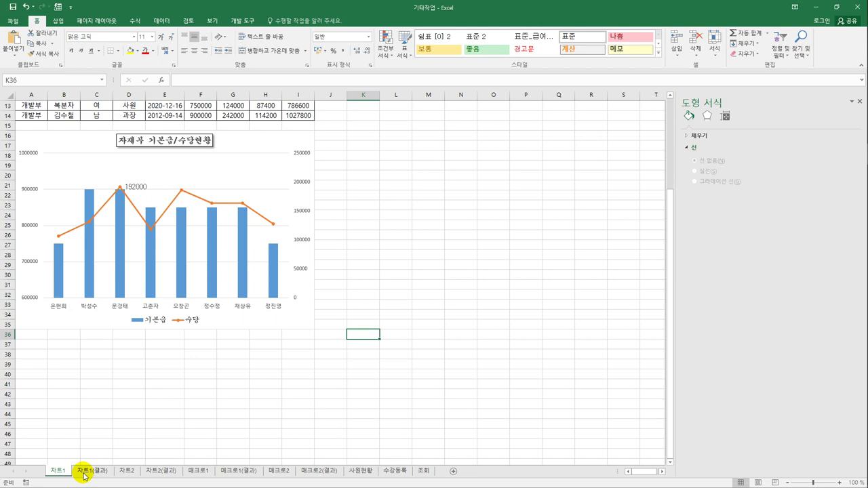
click(84, 474)
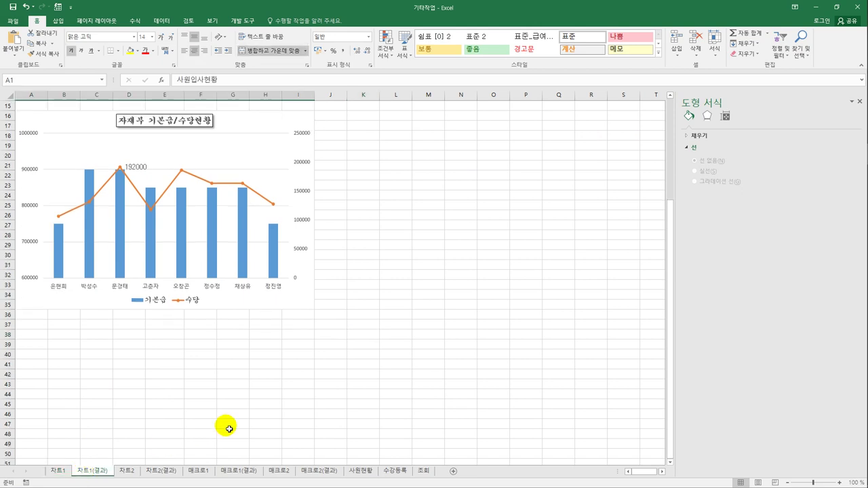
On sheet 차트2, link the pie chart's title to cell A2 with the formula =차트2!$A$2.
click(133, 469)
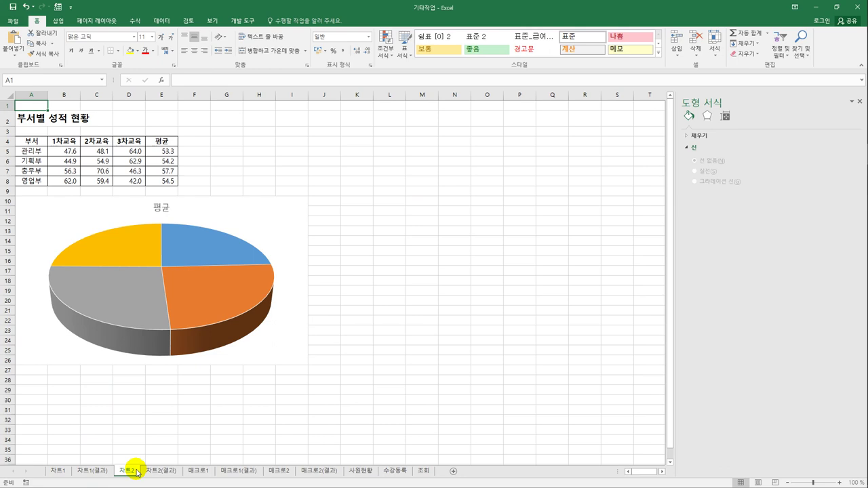
click(171, 211)
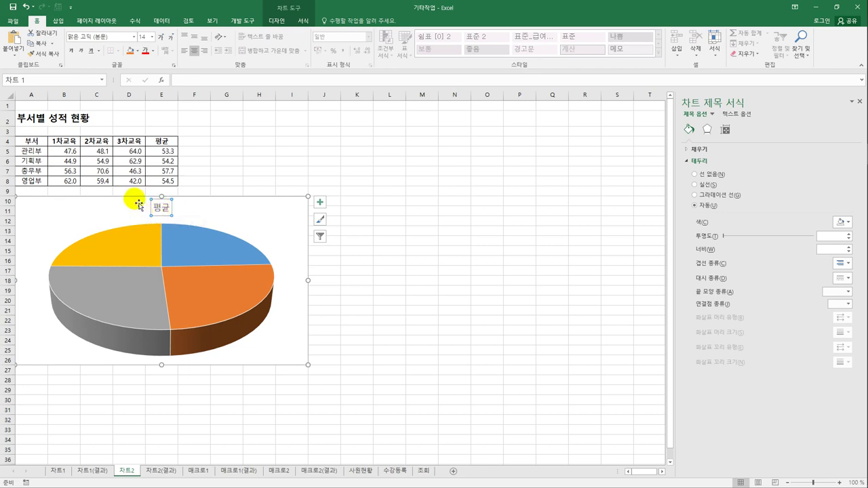
click(187, 82)
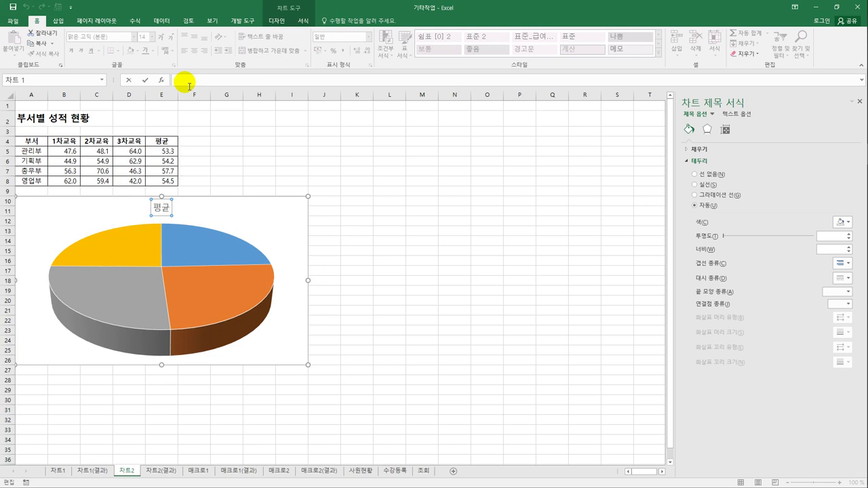
text(=)
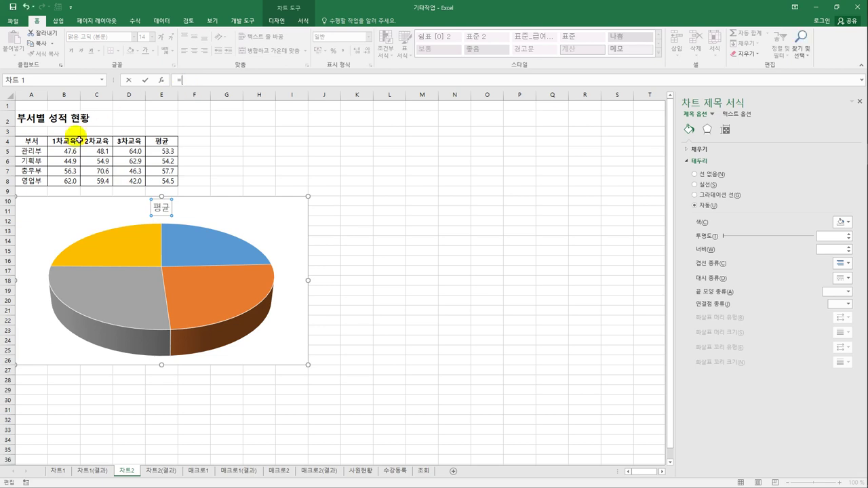
click(40, 121)
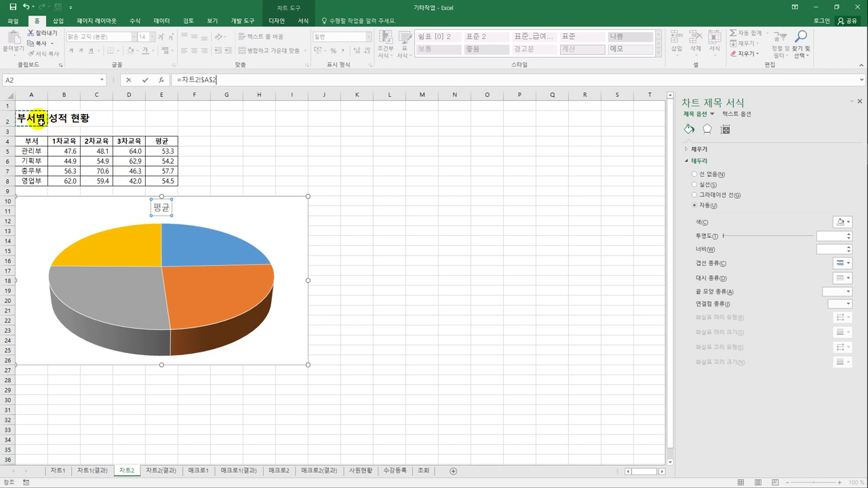
key(Return)
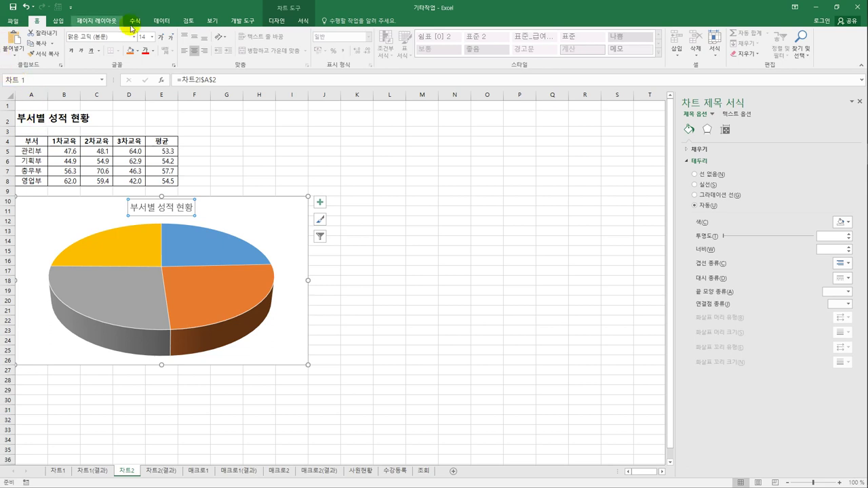
Set the pie chart title's font size to 14.
click(154, 37)
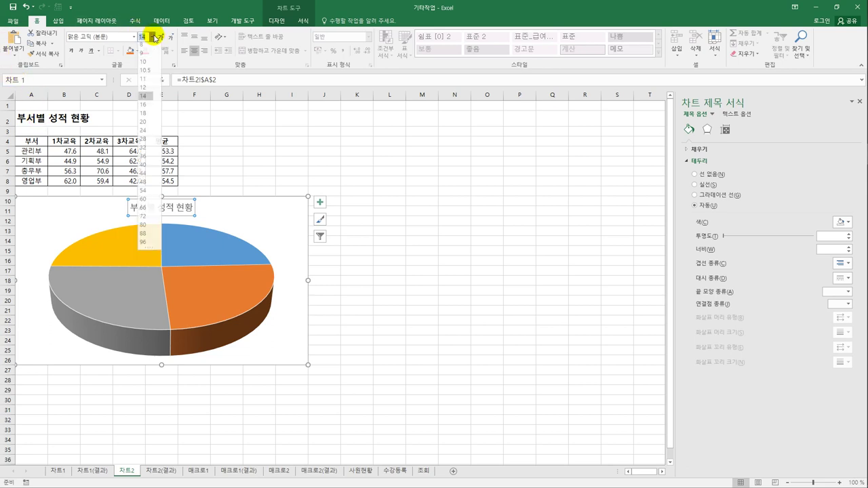
click(142, 96)
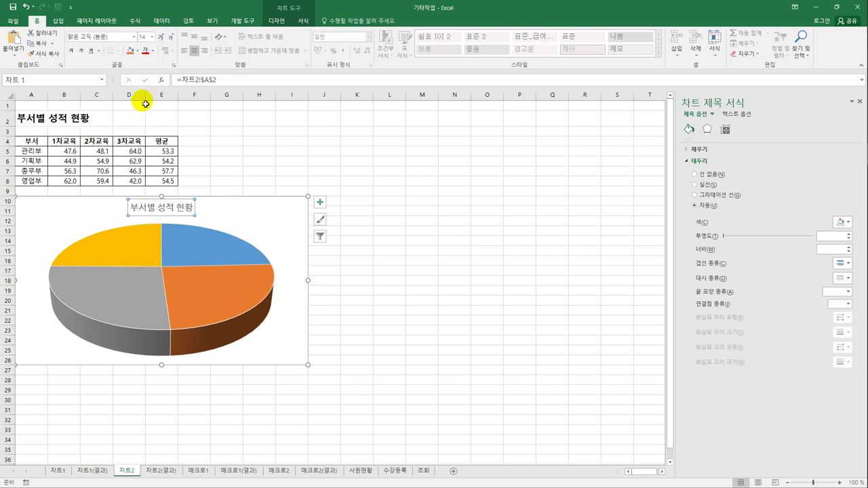
Apply the outer shadow preset that falls diagonally toward the lower right to the pie chart's chart area.
click(263, 225)
click(267, 210)
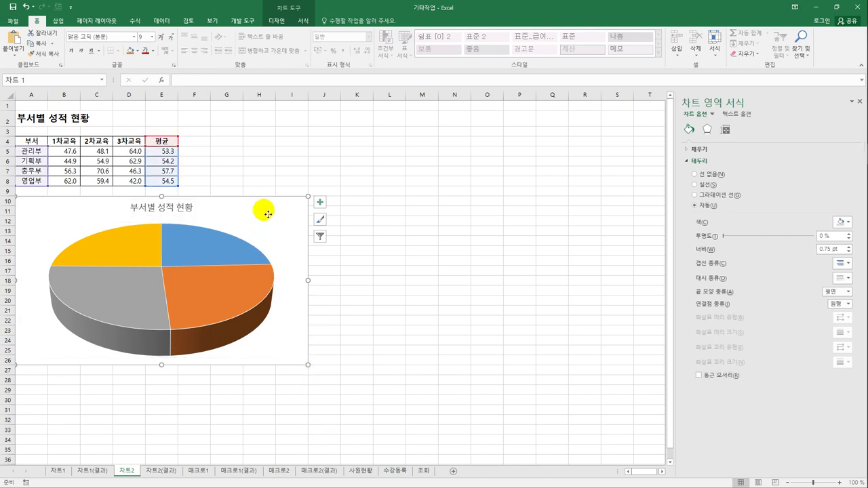
right_click(265, 212)
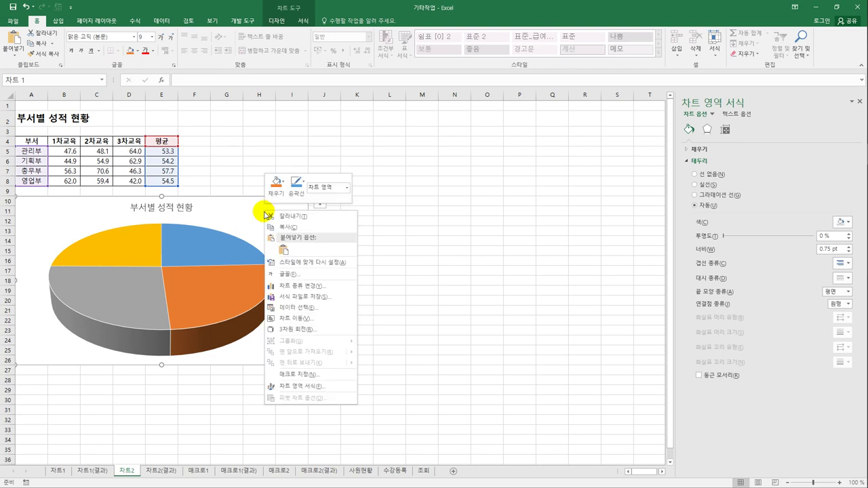
key(Escape)
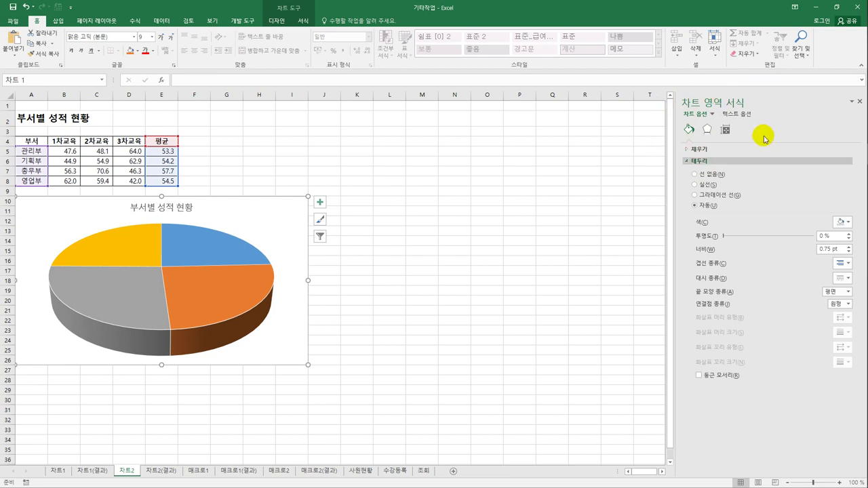
click(860, 102)
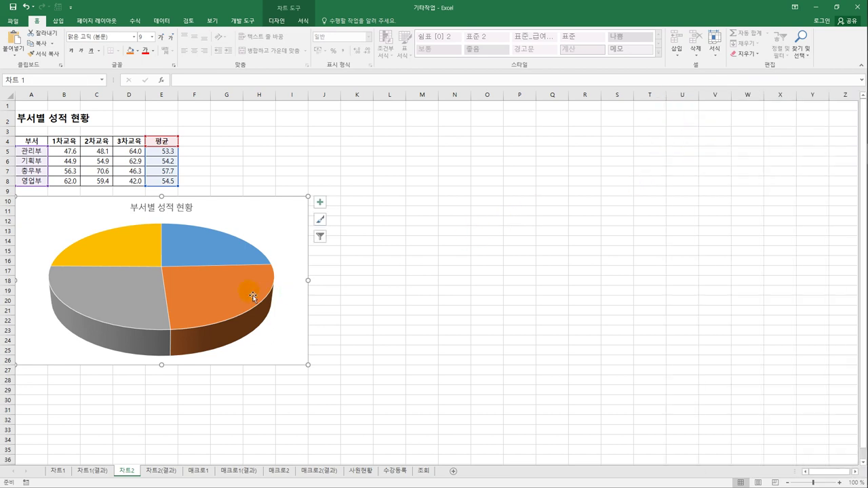
right_click(266, 209)
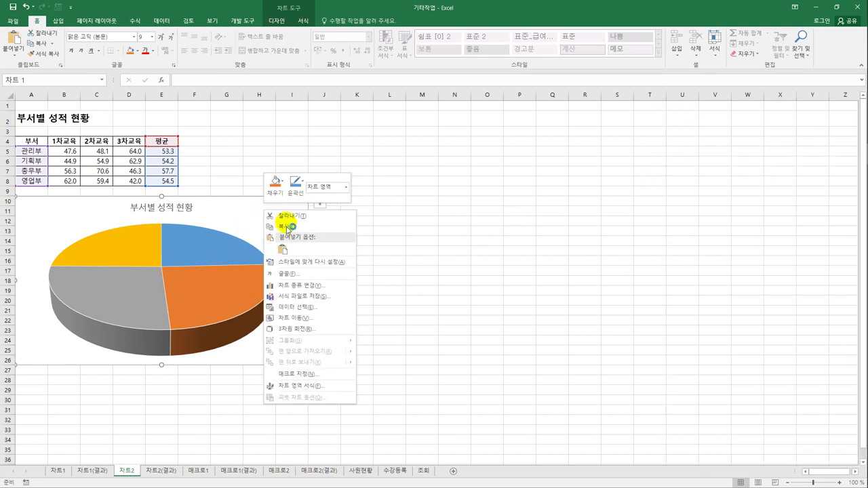
click(316, 385)
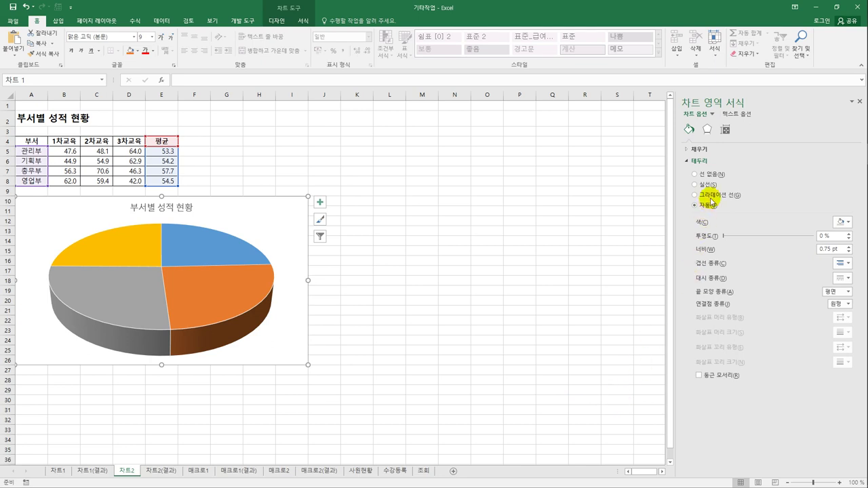
click(707, 130)
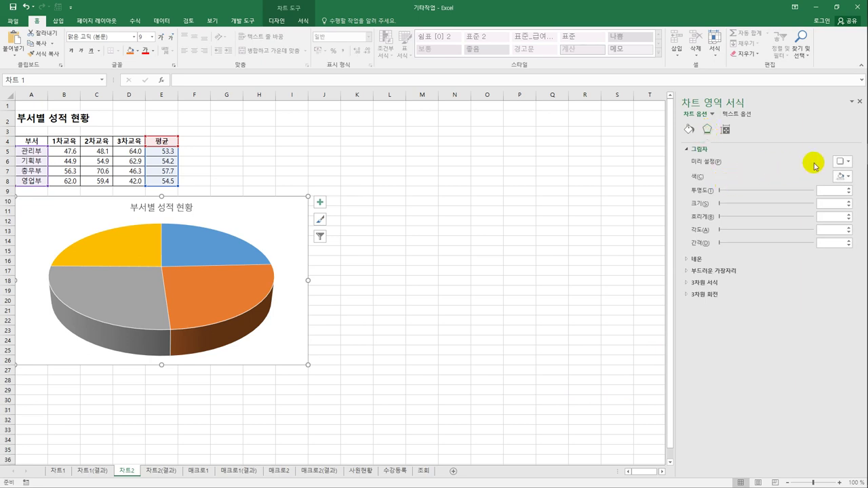
click(845, 163)
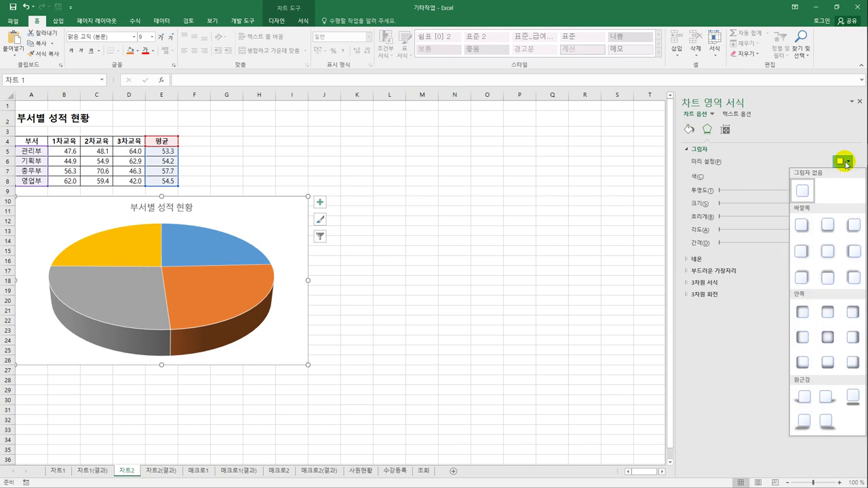
click(801, 226)
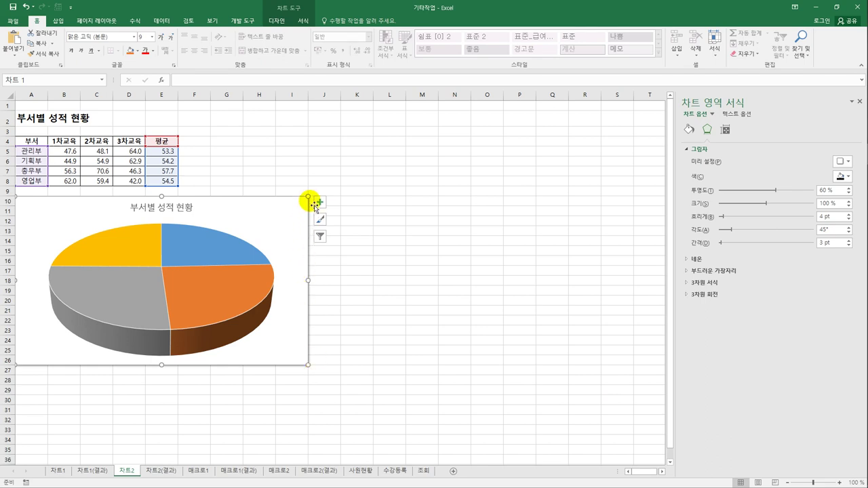
Turn on rounded corners (둥근 모서리) for the chart area's border.
click(387, 240)
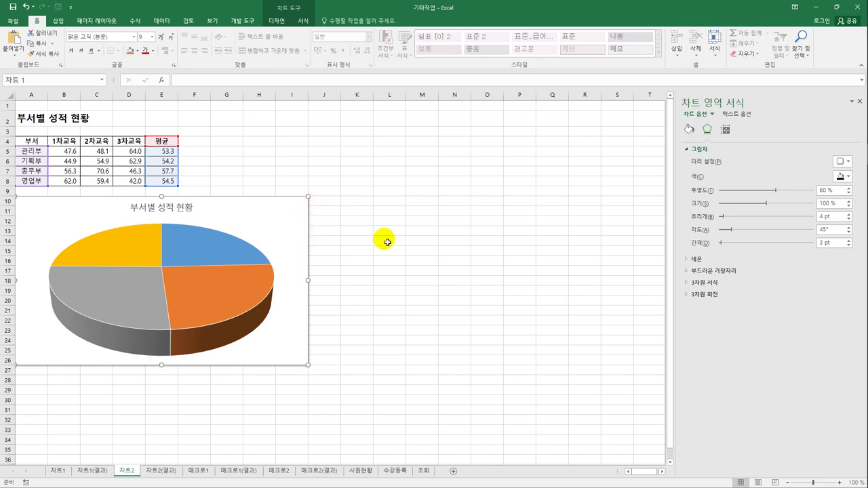
click(300, 215)
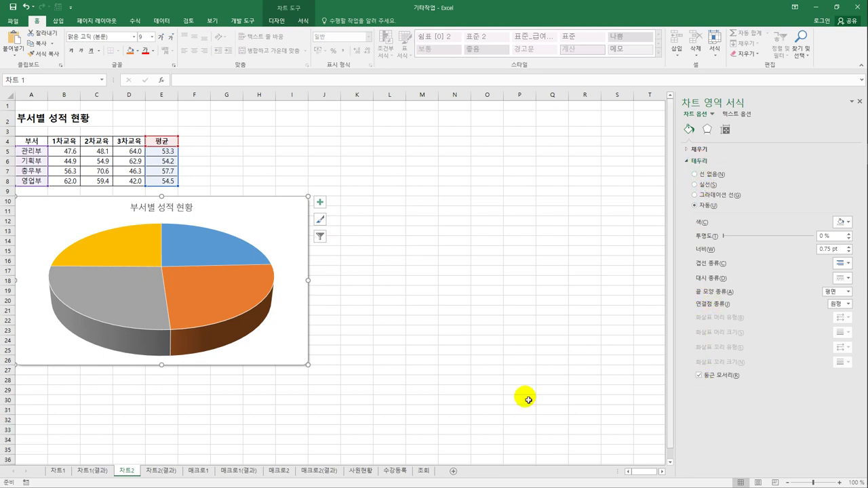
click(479, 400)
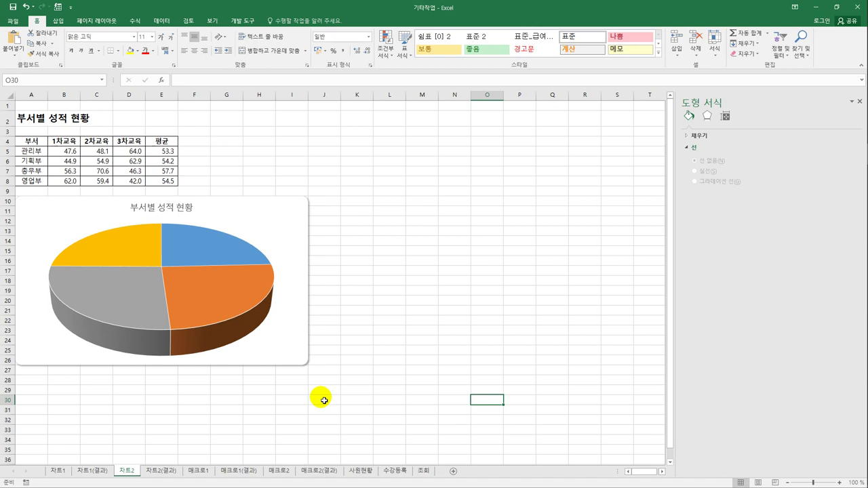
Add data labels to the 평균 series of the pie chart and place them at the outside end (바깥쪽 끝에).
click(186, 239)
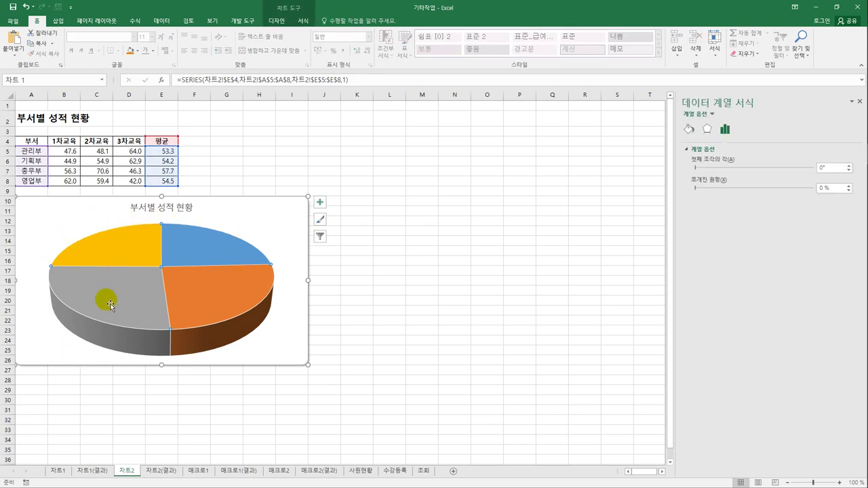
mouse_move(110, 304)
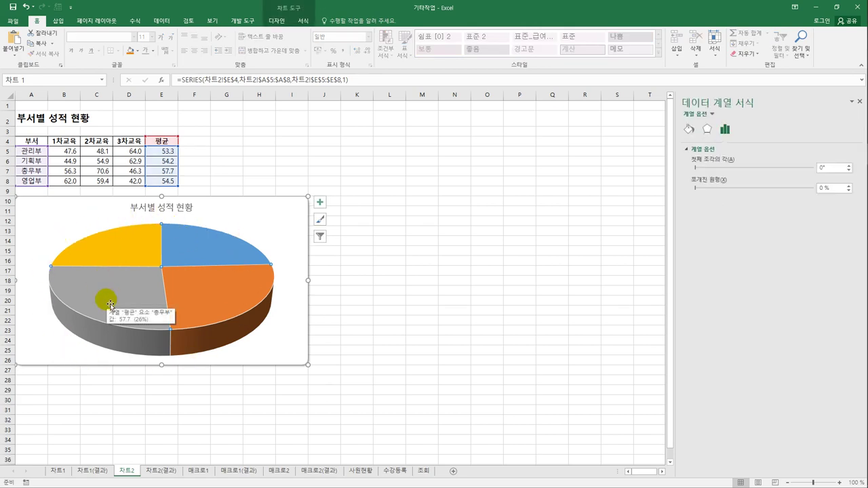
right_click(212, 242)
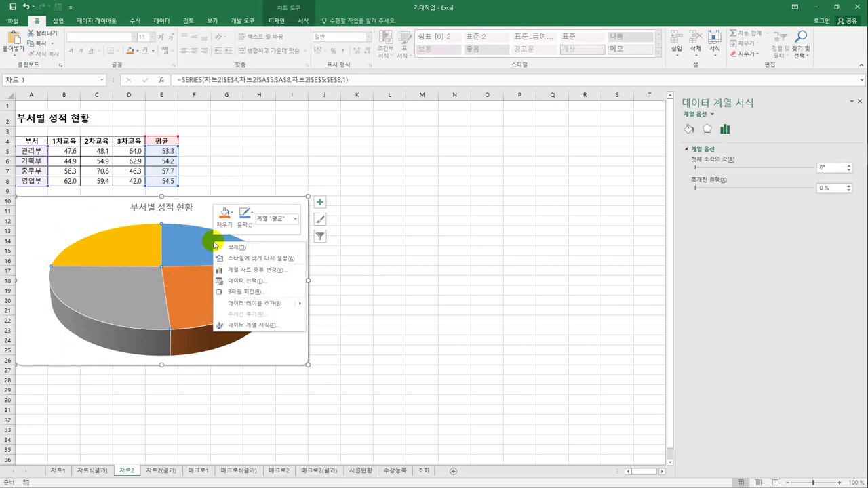
click(259, 305)
click(221, 256)
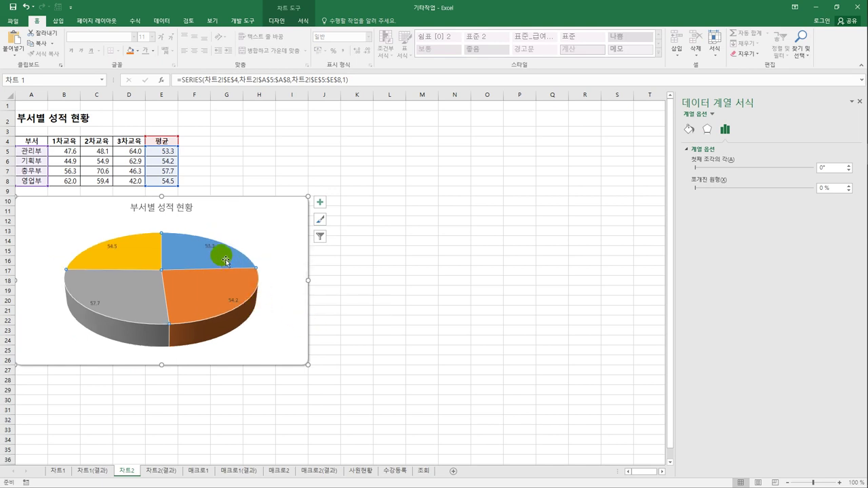
click(319, 203)
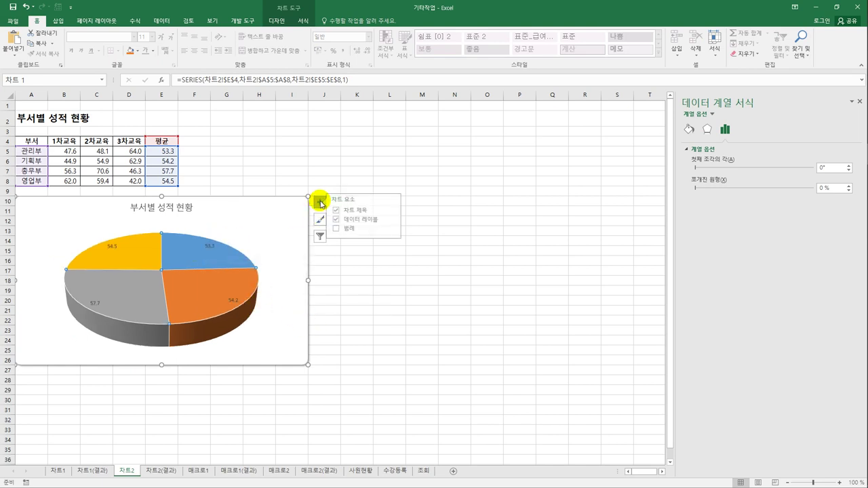
click(397, 219)
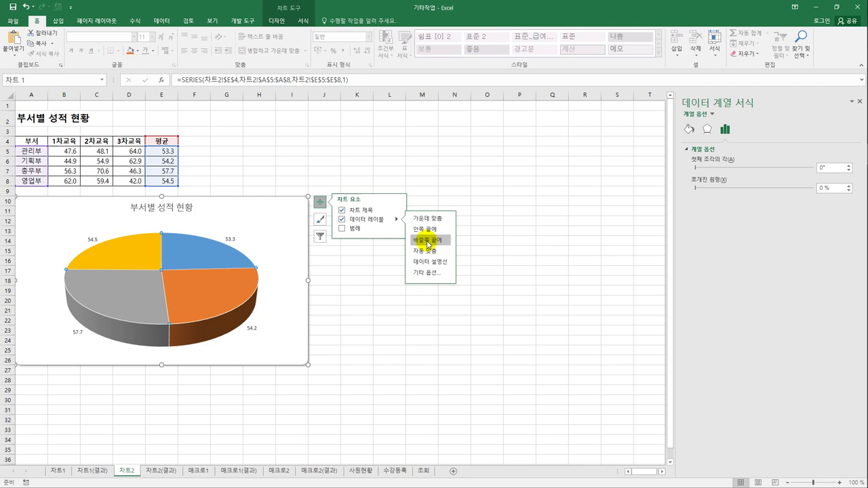
Make the pie's data labels show category name (항목 이름) and percentage (백분율) instead of the value.
click(232, 244)
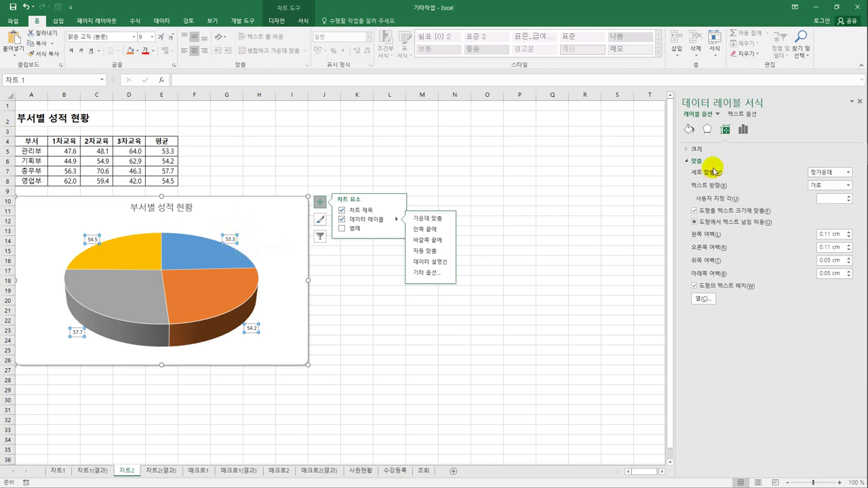
click(742, 134)
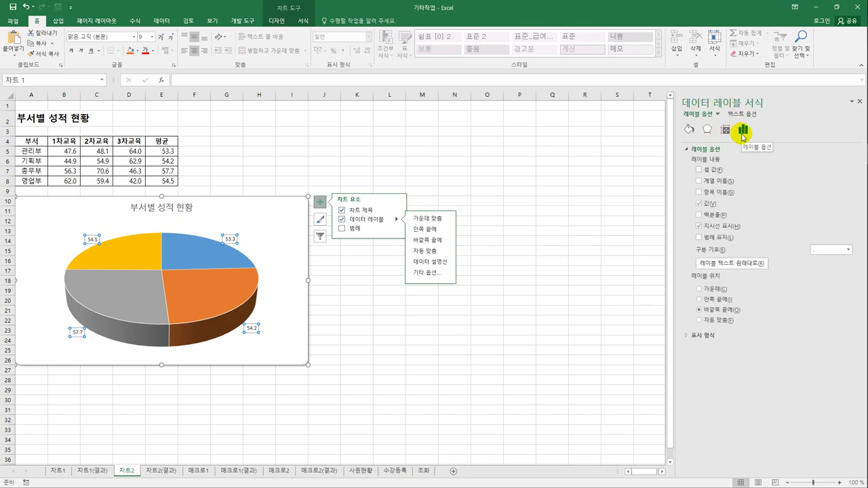
click(700, 204)
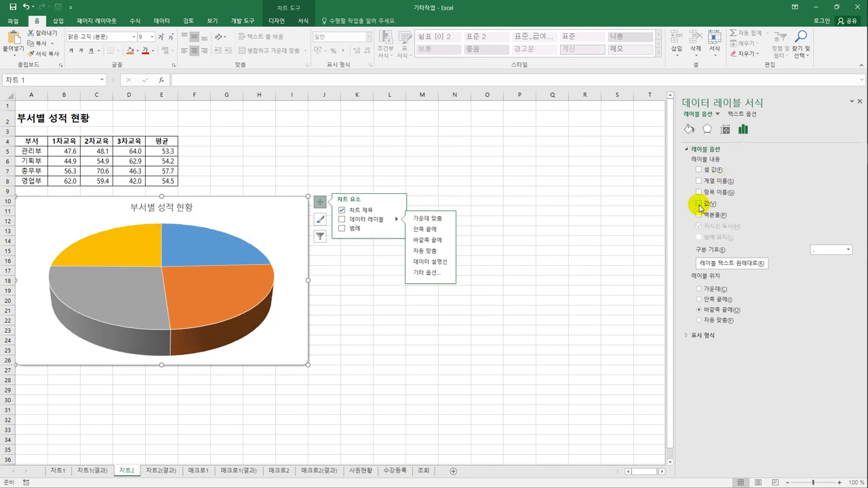
click(699, 216)
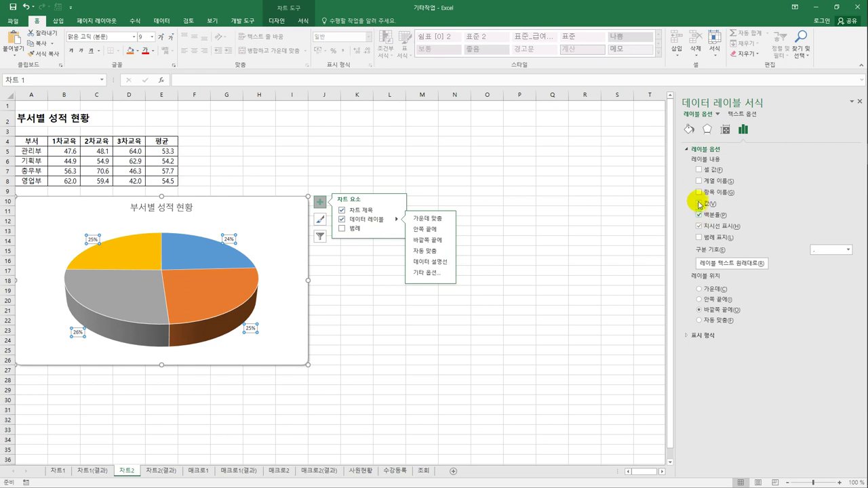
click(700, 193)
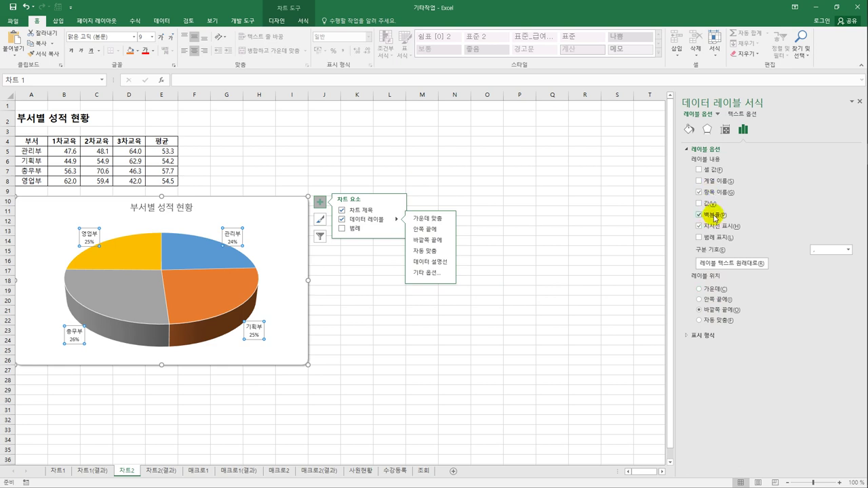
click(468, 312)
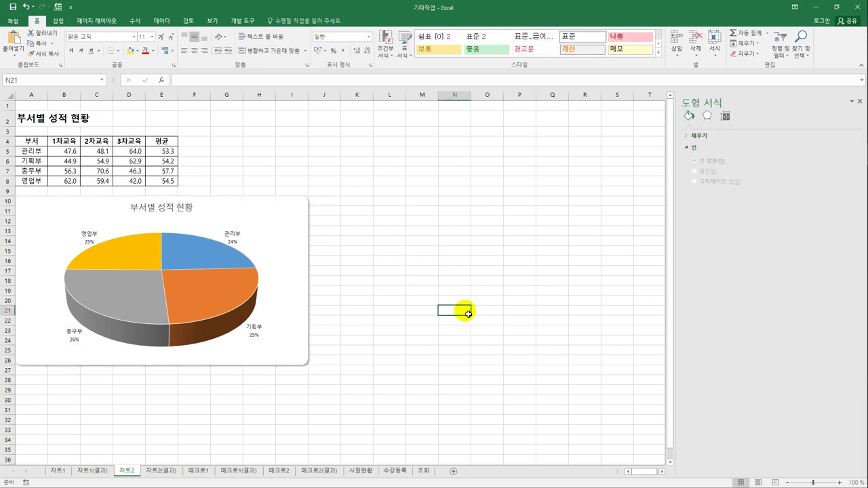
Pull only the 기획부 slice out of the pie, to a point explosion of about 12%.
click(234, 302)
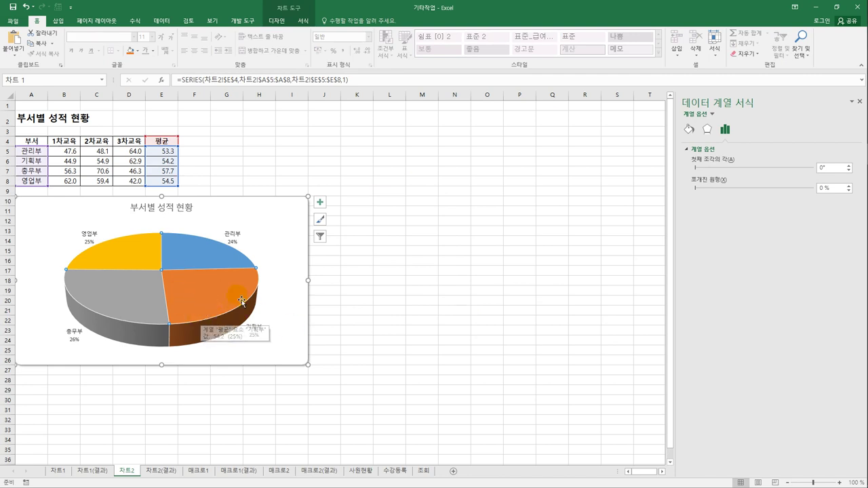
click(343, 323)
click(197, 305)
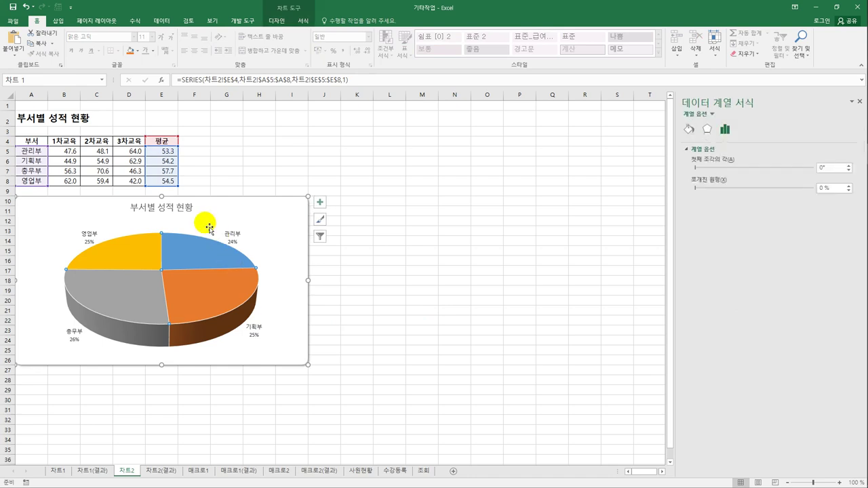
click(215, 309)
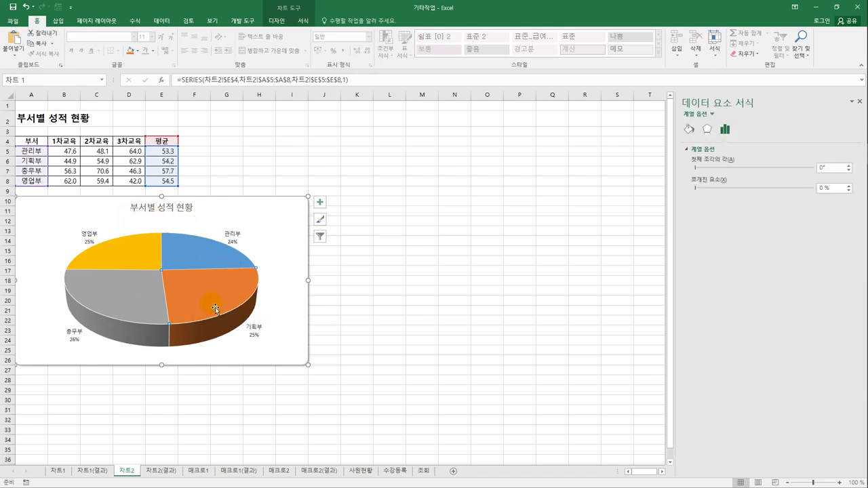
mouse_move(214, 310)
mouse_down()
mouse_move(209, 300)
mouse_move(218, 302)
mouse_up()
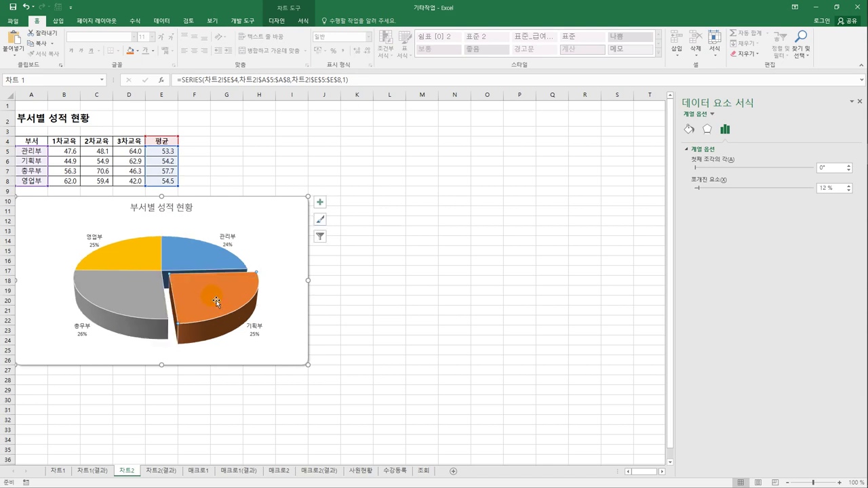
mouse_move(205, 306)
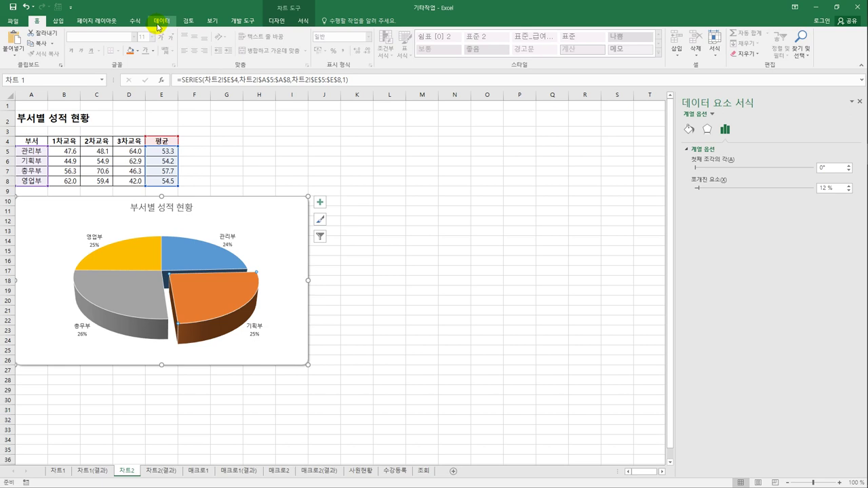
Draw an ellipse about 0.87 cm high and 2.49 cm wide around the 관리부 average in cell E5, with no fill (채우기 없음).
click(278, 23)
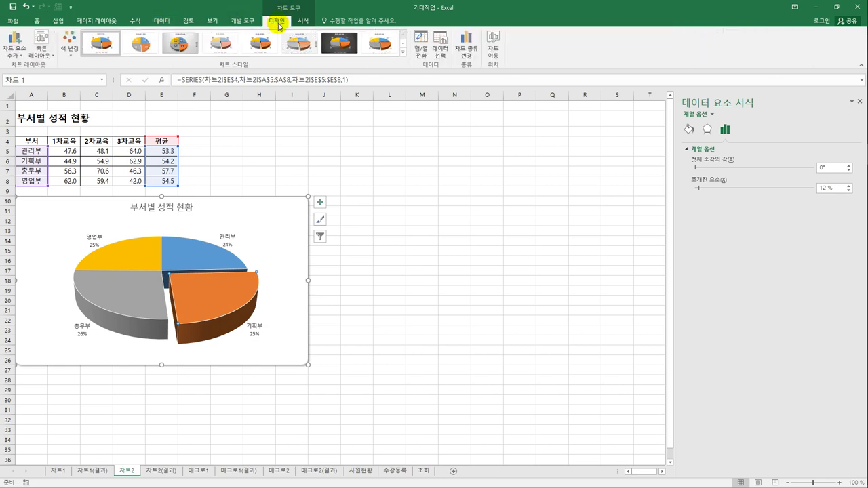
click(303, 21)
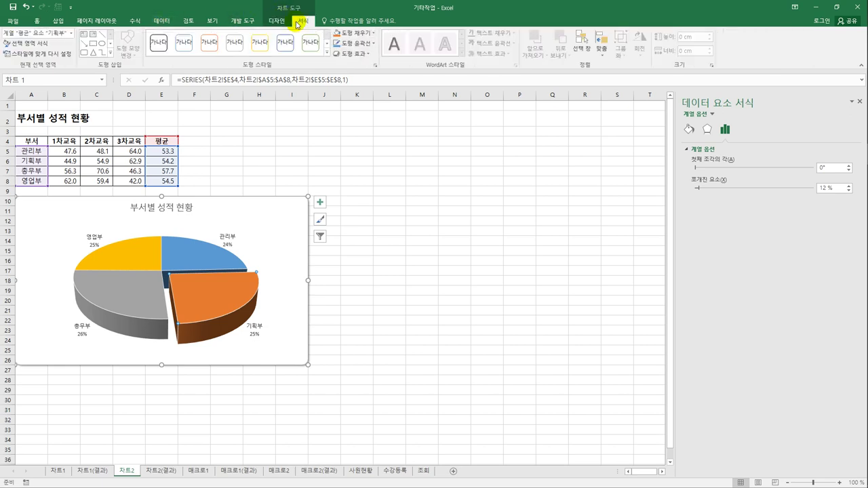
click(102, 43)
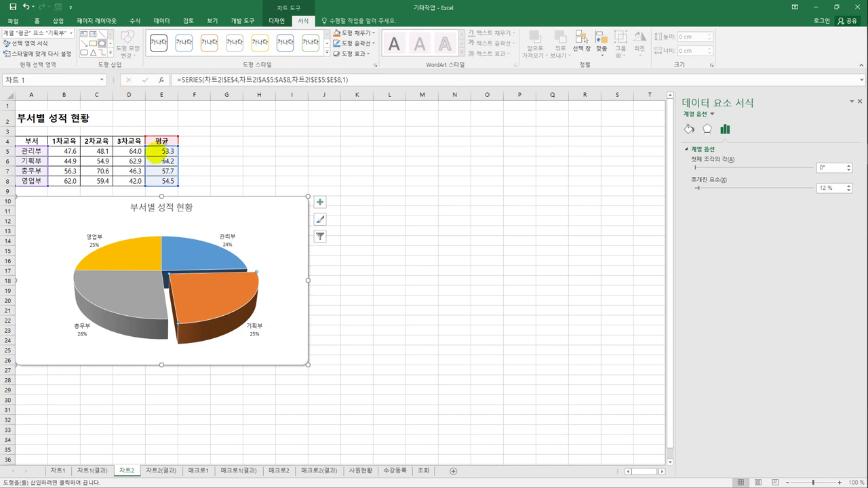
drag(143, 147, 191, 165)
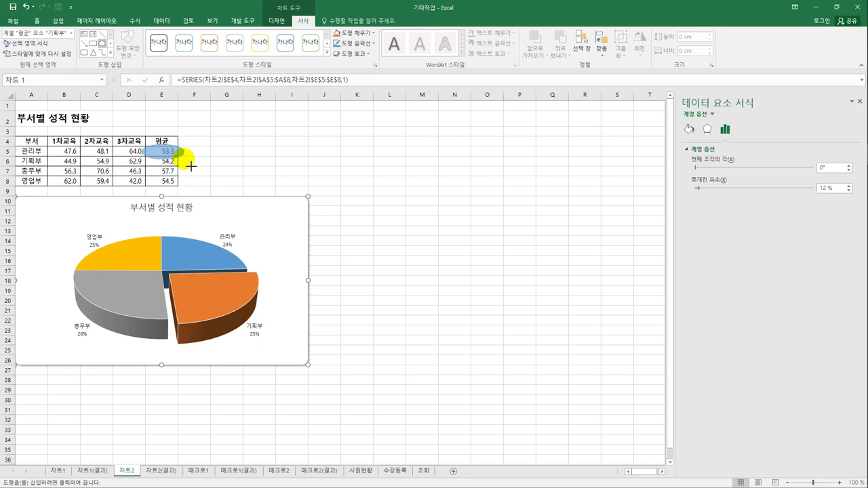
click(344, 35)
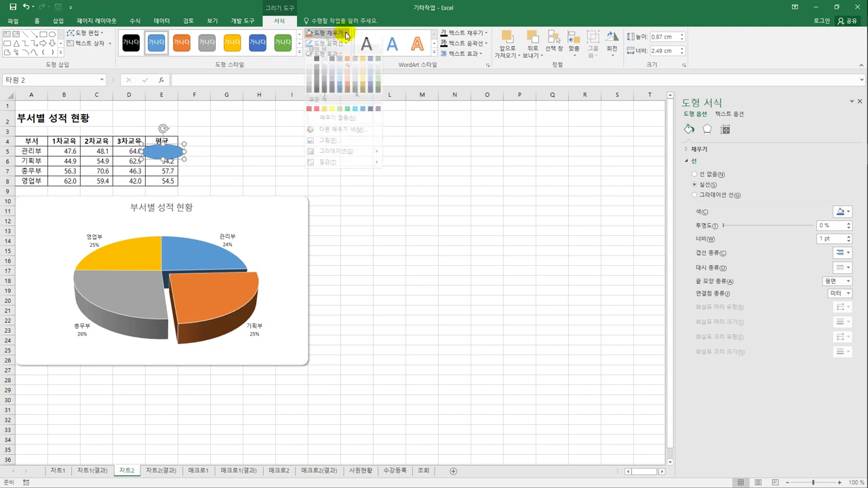
click(336, 124)
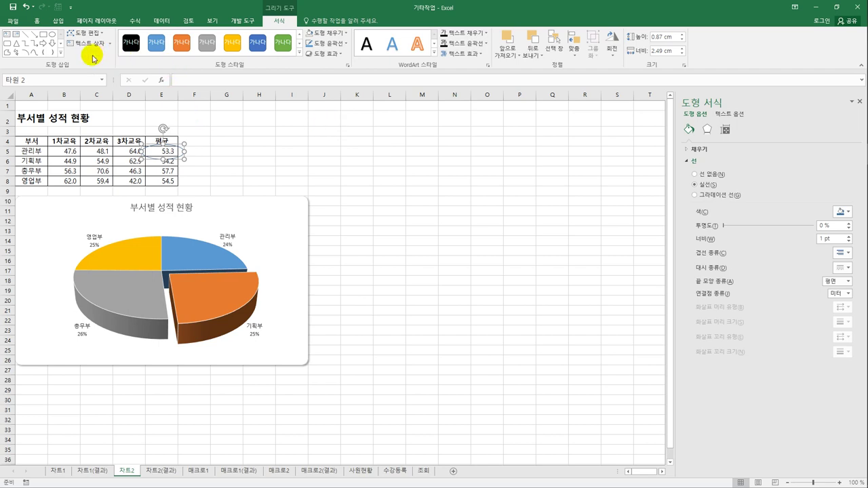
Draw a straight arrow from the ellipse's lower edge to the 관리부 pie slice, about 5.42 cm high and 1.77 cm wide, with a red outline.
click(36, 36)
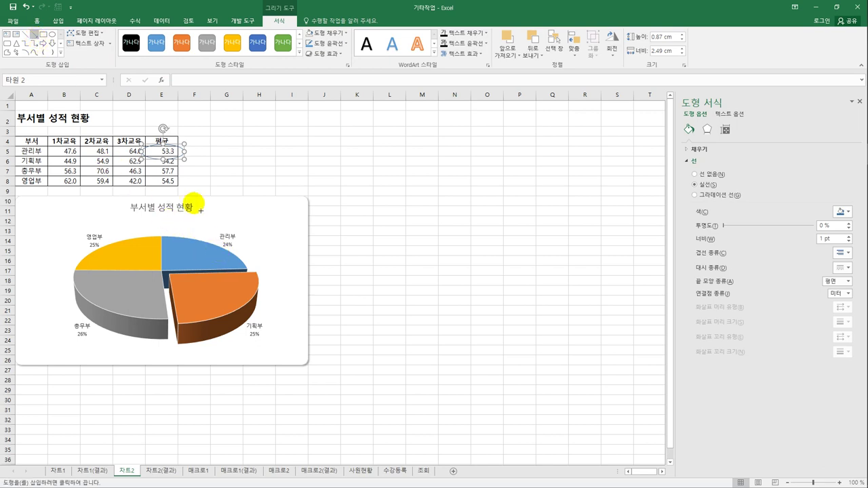
drag(165, 163, 199, 258)
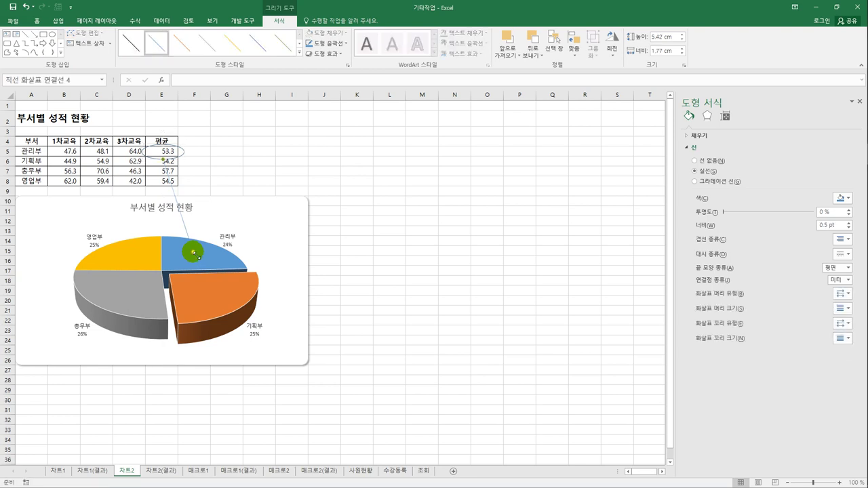
click(348, 46)
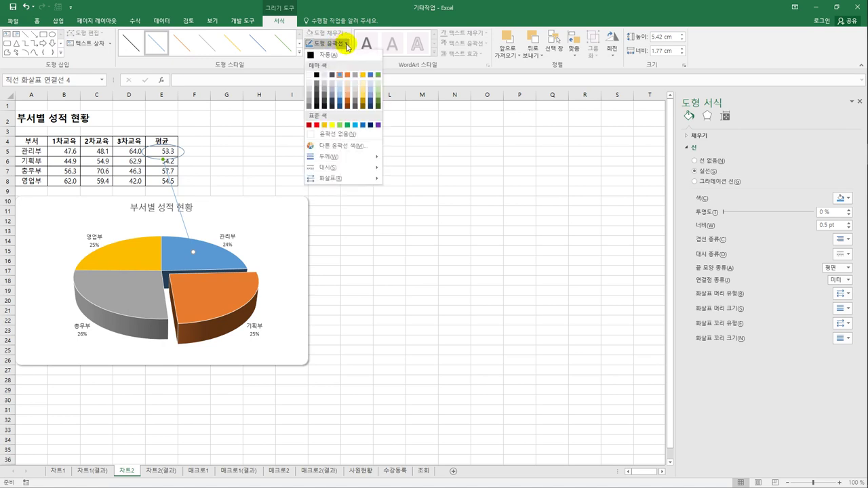
click(316, 125)
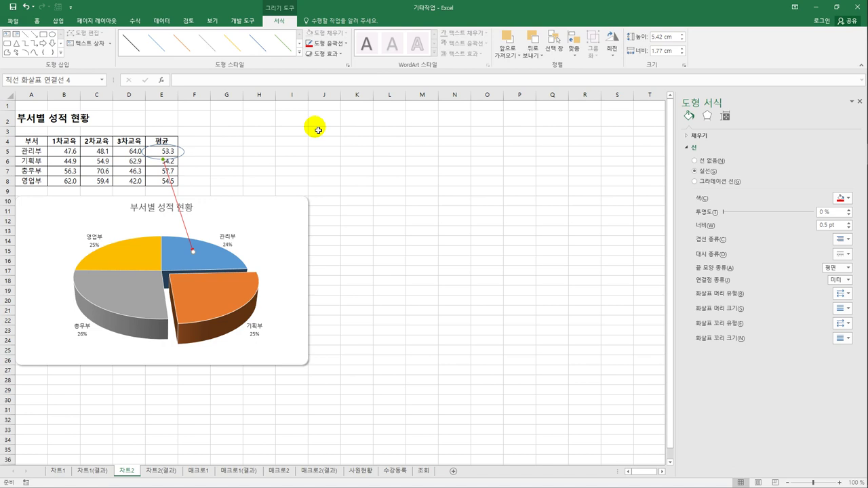
click(324, 171)
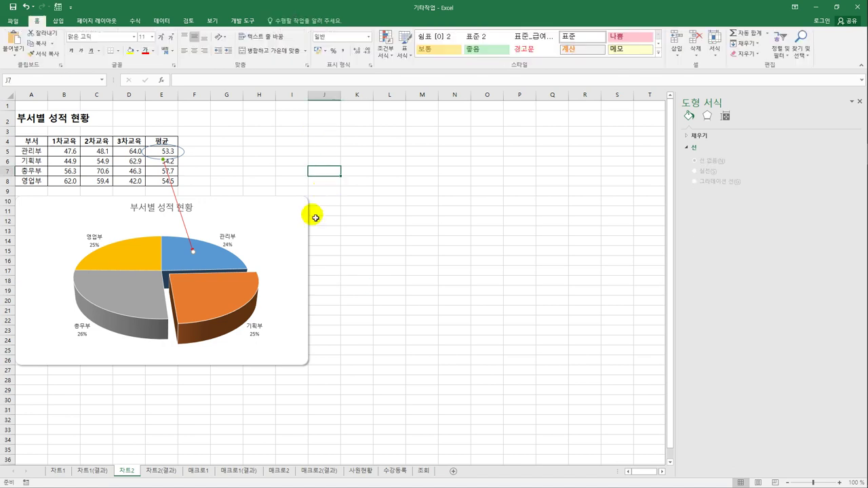
Compare the chart and shapes on sheet 차트2 with the reference version on sheet 차트2(결과).
click(163, 475)
click(127, 472)
click(149, 475)
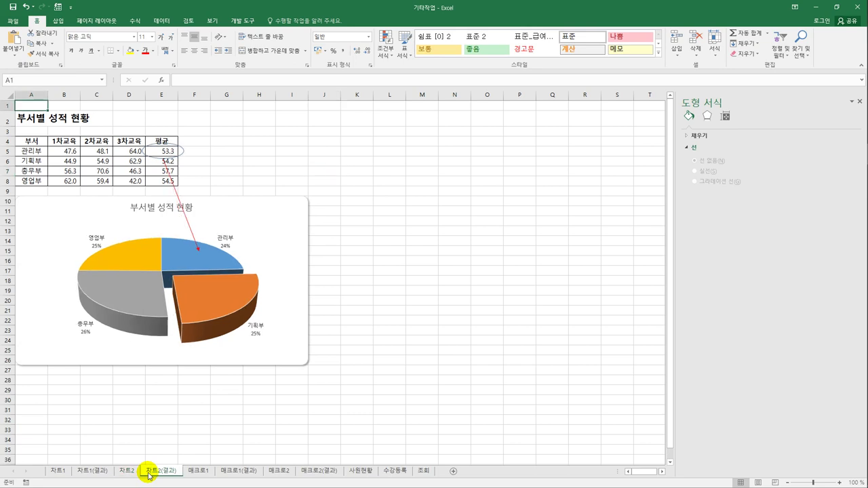
click(127, 472)
click(162, 472)
click(449, 329)
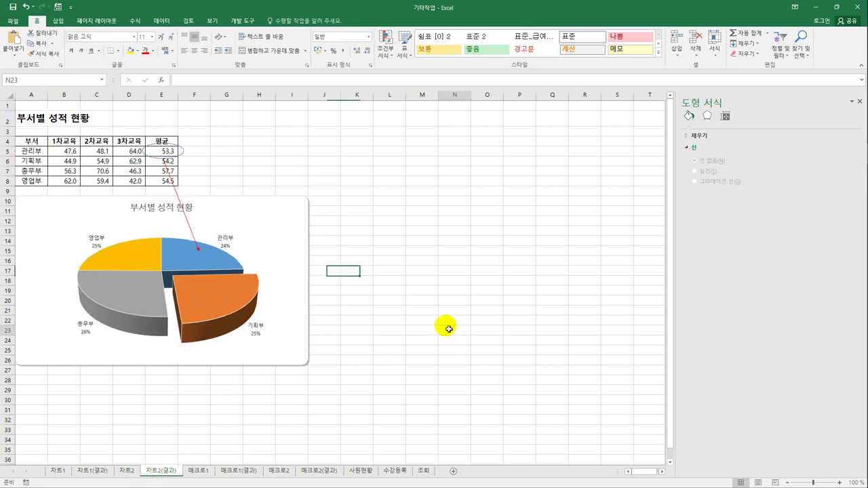